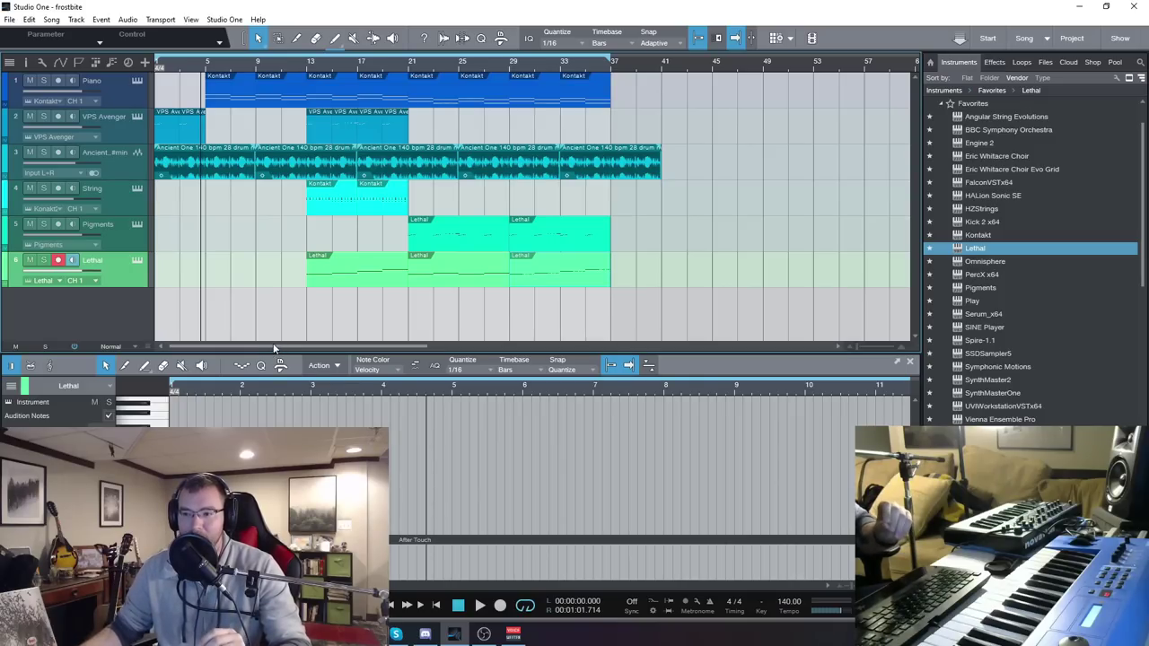
Step: Replace the note editor with the Console mixer below the arrangement using F3
{"action": "key", "text": "F3"}
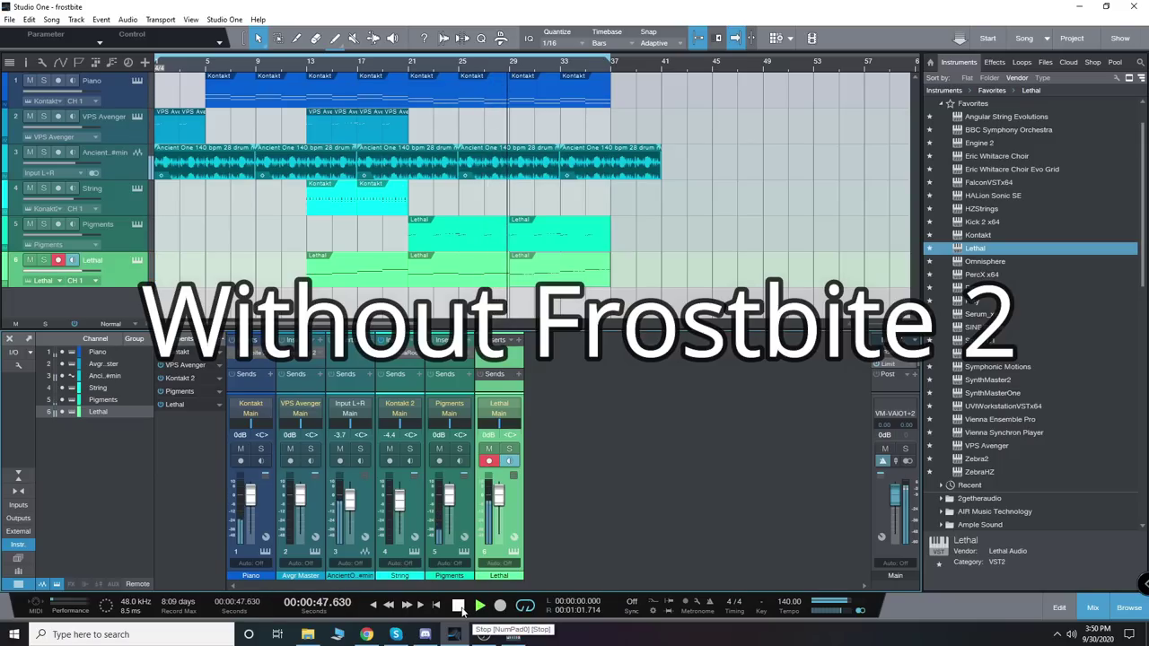
Step: Stop the dry playback and restart the song from its beginning
{"action": "left_click", "coordinate": [457, 607]}
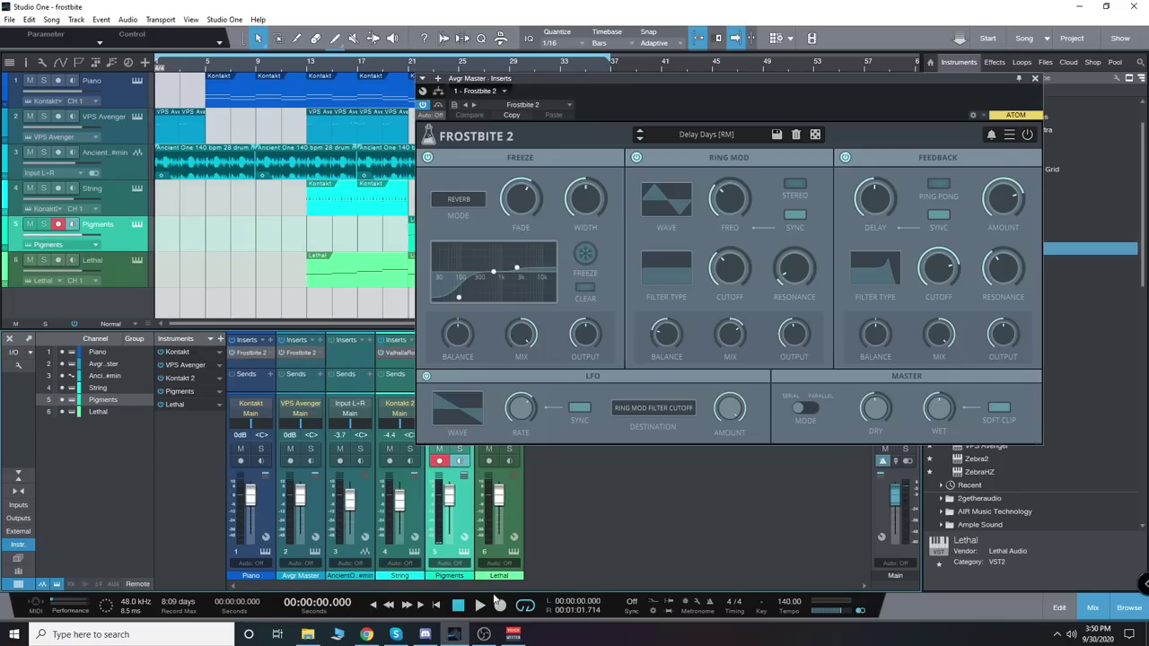
{"action": "key", "text": "space"}
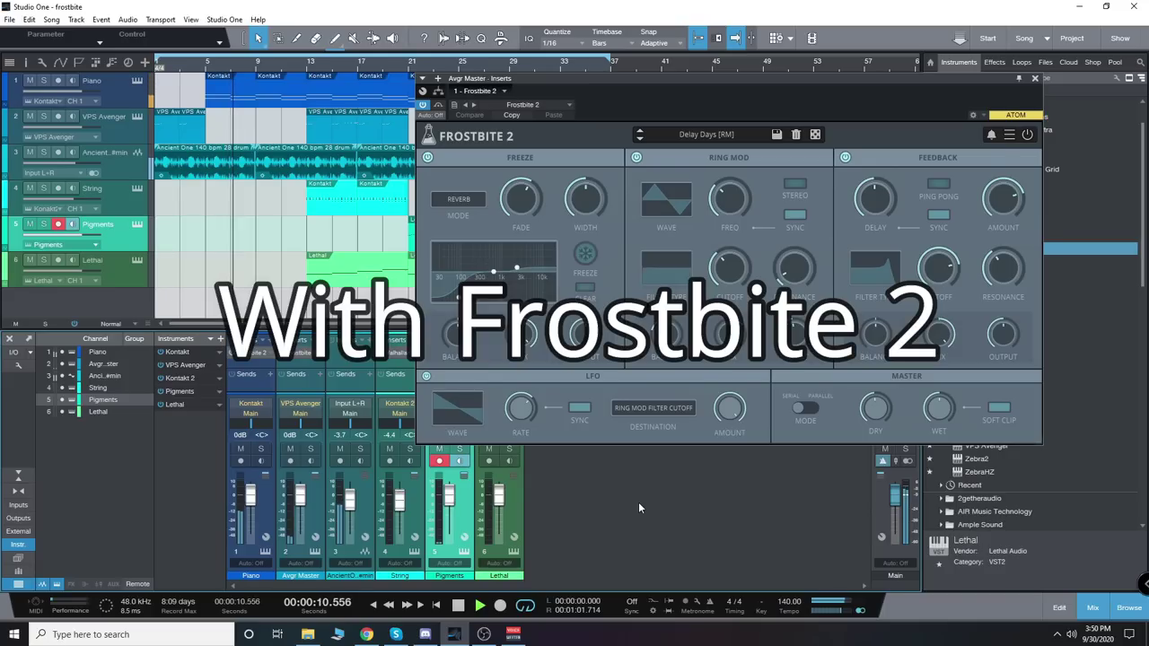
Step: During playback, move the track selection from VPS Avenger to Piano and back
{"action": "left_click", "coordinate": [294, 356]}
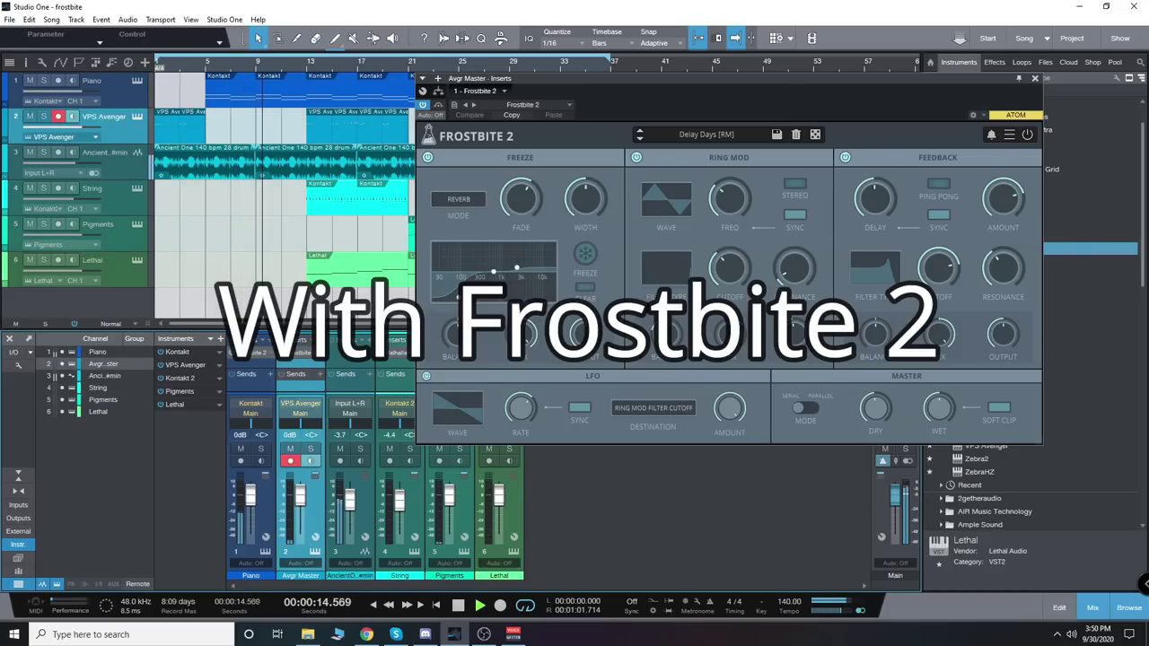
{"action": "key", "text": "Up"}
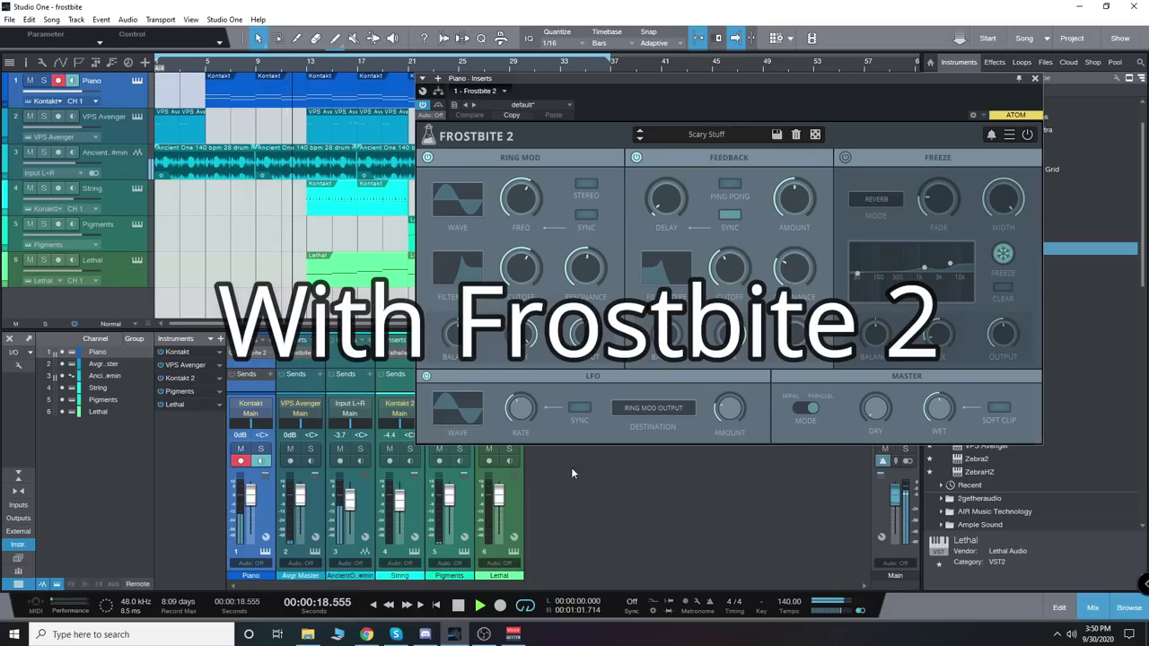
{"action": "key", "text": "Down"}
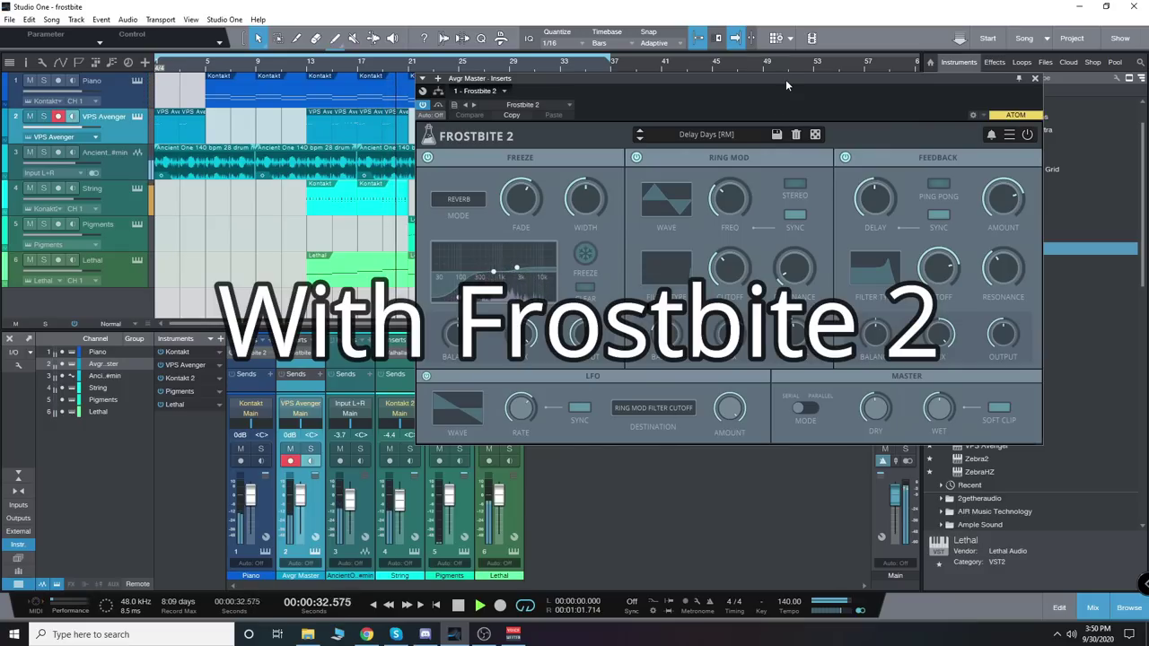
Step: Open the Pigments channel's Frostbite 2 with its Feathers preset and reposition the window
{"action": "left_click_drag", "start_coordinate": [785, 79], "coordinate": [828, 207]}
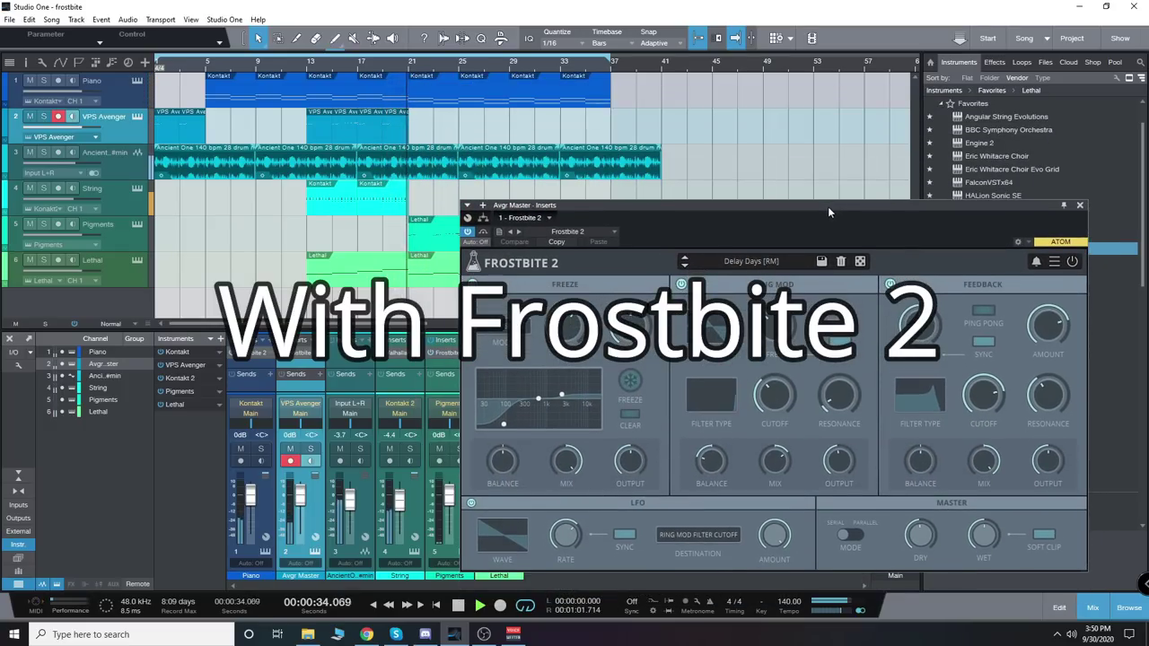
{"action": "left_click", "coordinate": [443, 359]}
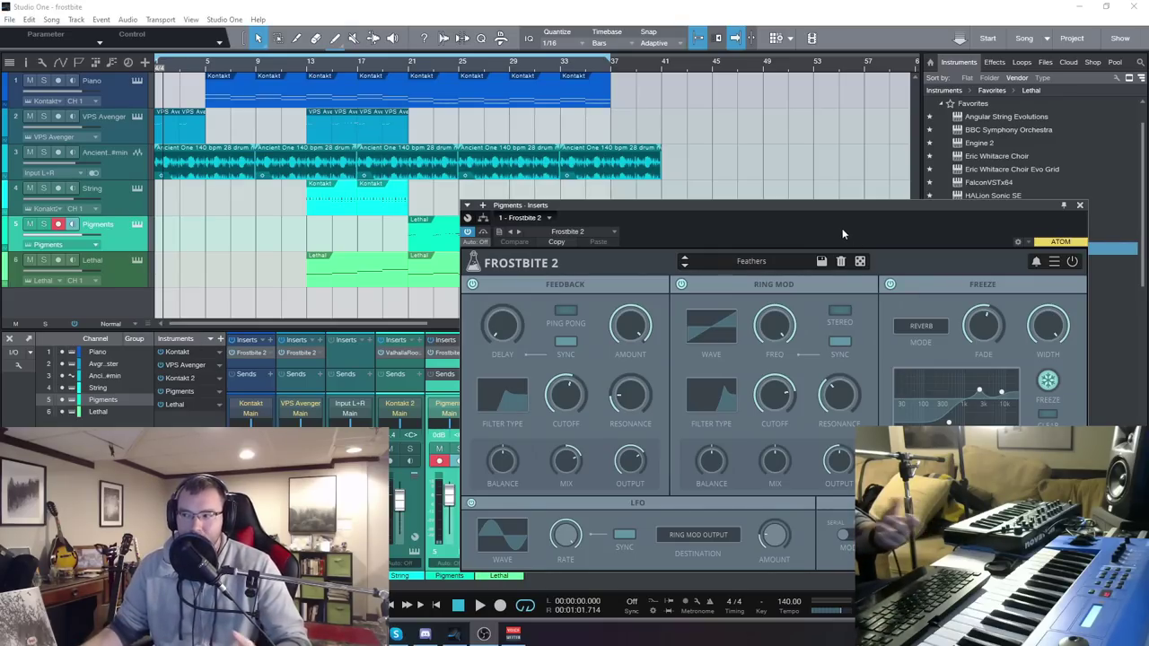
{"action": "left_click_drag", "start_coordinate": [839, 205], "coordinate": [483, 84]}
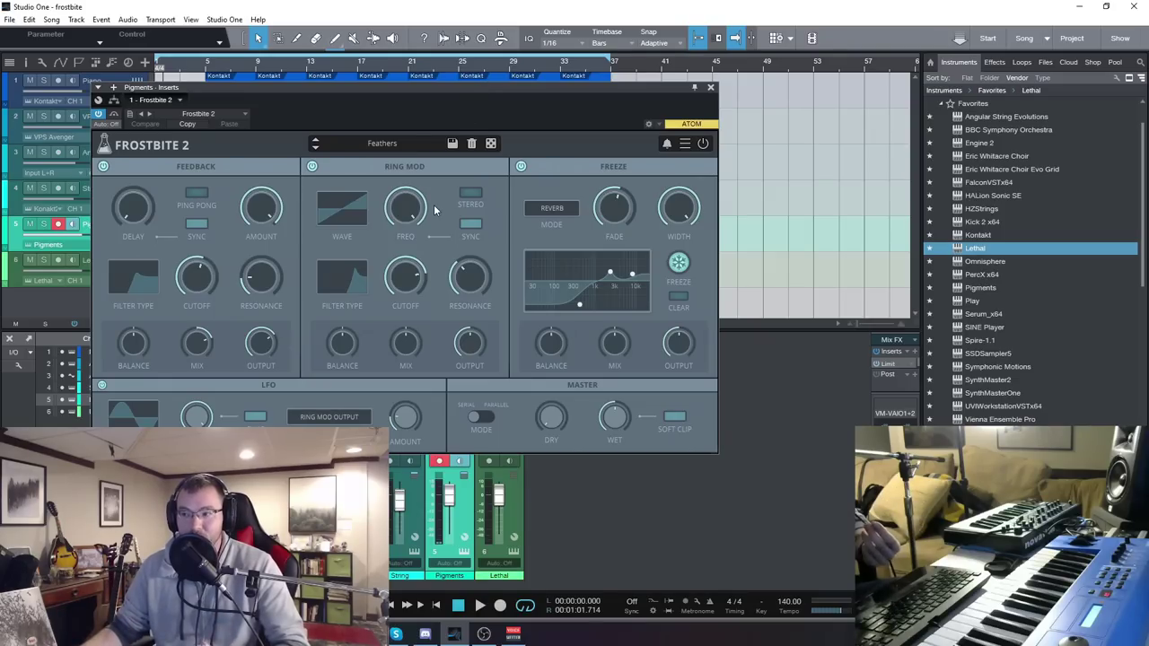
Step: Close Frostbite 2, then open and close the Piano track's Emotional Piano in Kontakt
{"action": "left_click", "coordinate": [710, 88]}
{"action": "left_click", "coordinate": [139, 94]}
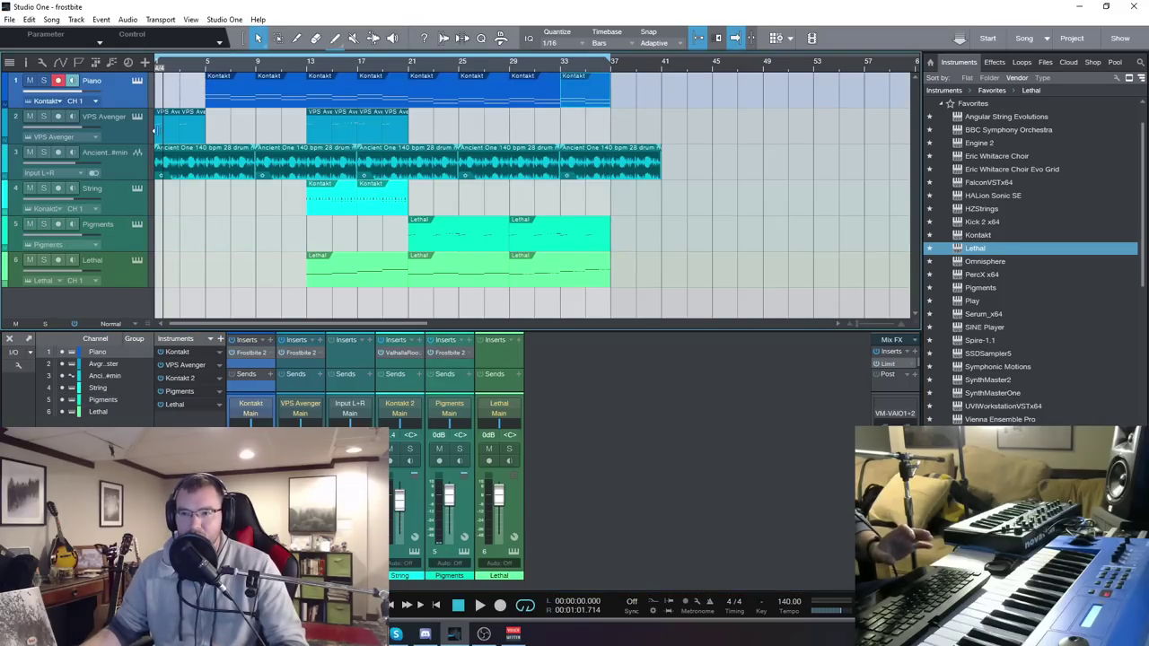
{"action": "left_click", "coordinate": [138, 82]}
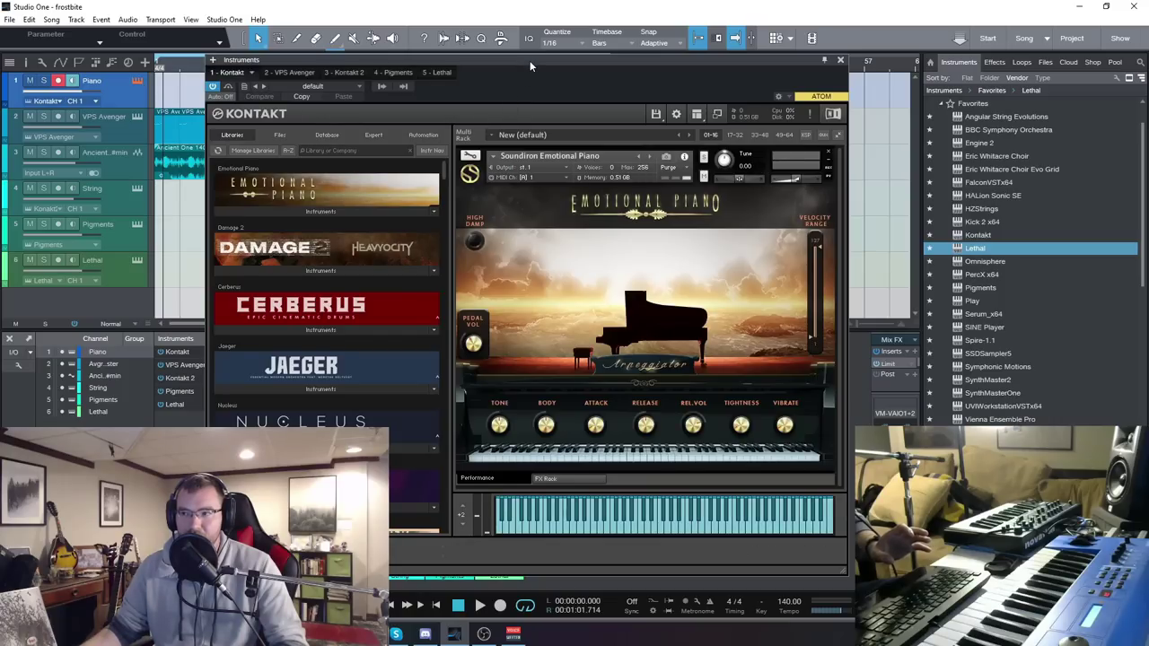
{"action": "left_click_drag", "start_coordinate": [529, 60], "coordinate": [483, 56]}
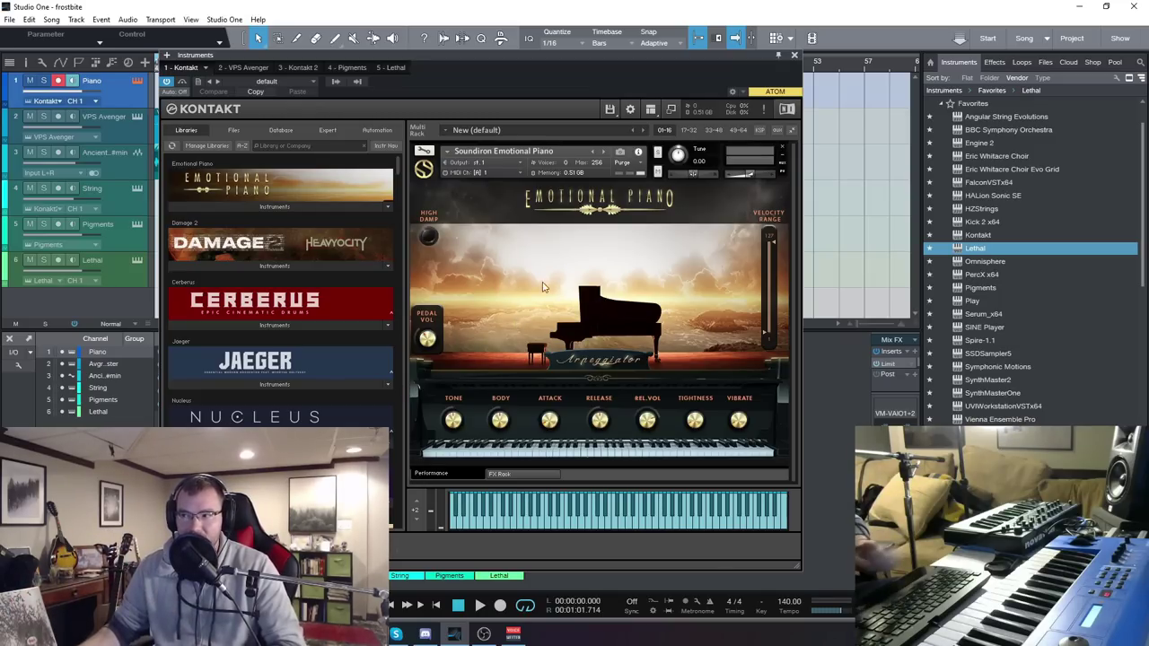
{"action": "key", "text": "ctrl+w"}
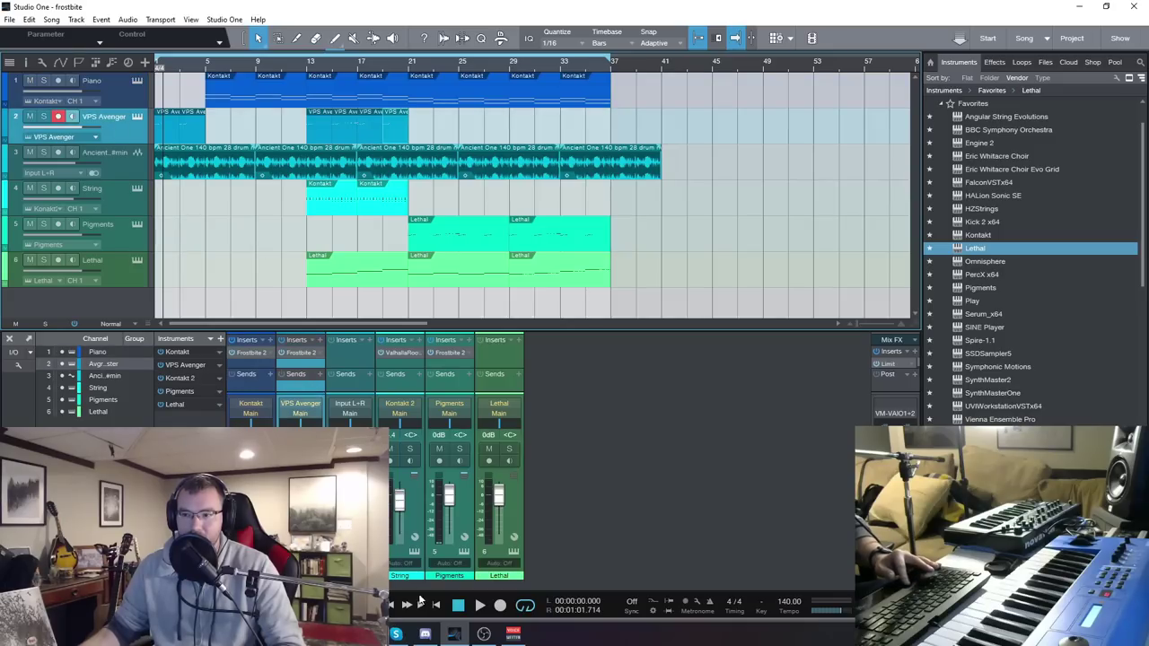
Step: Duplicate the Piano track and solo the new Piano 2 track
{"action": "left_click", "coordinate": [117, 105]}
{"action": "right_click", "coordinate": [120, 97]}
{"action": "left_click", "coordinate": [196, 183]}
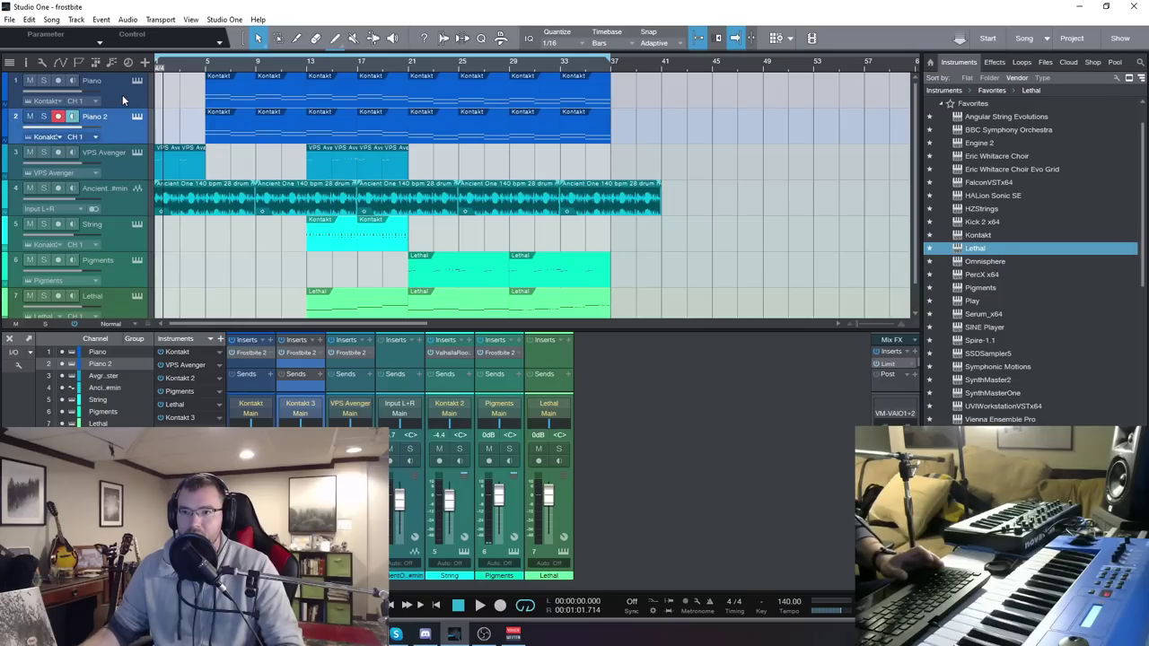
{"action": "left_click", "coordinate": [43, 117]}
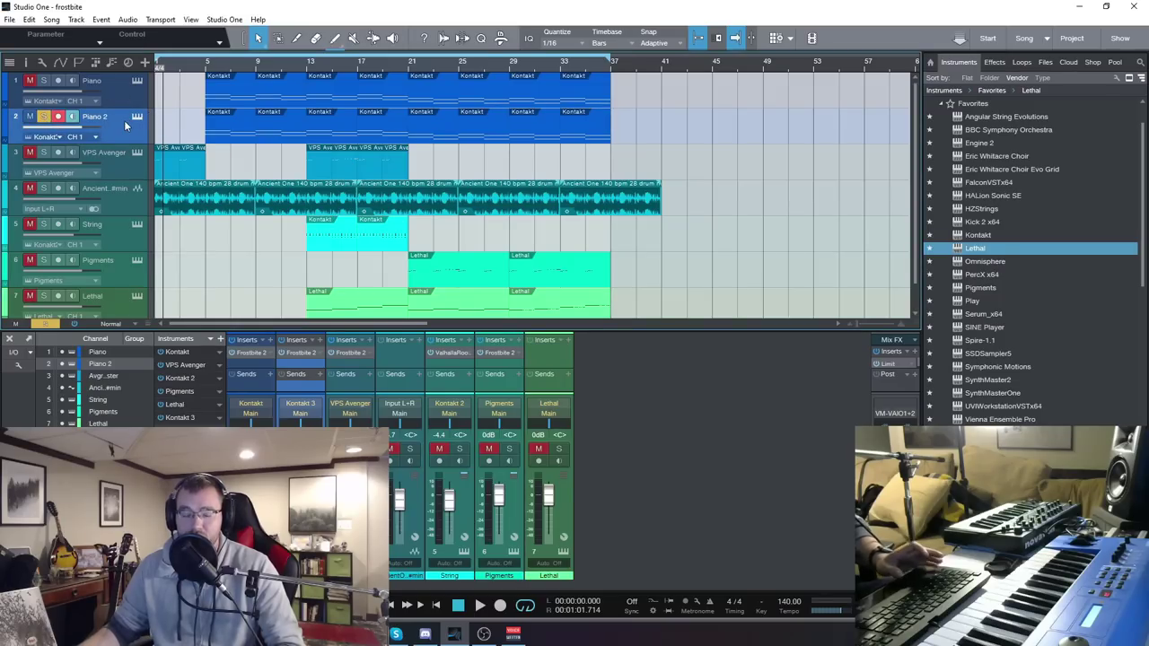
Step: On Piano 2's Frostbite 2, switch on Freeze with Fade set to Infinite
{"action": "left_click", "coordinate": [301, 355]}
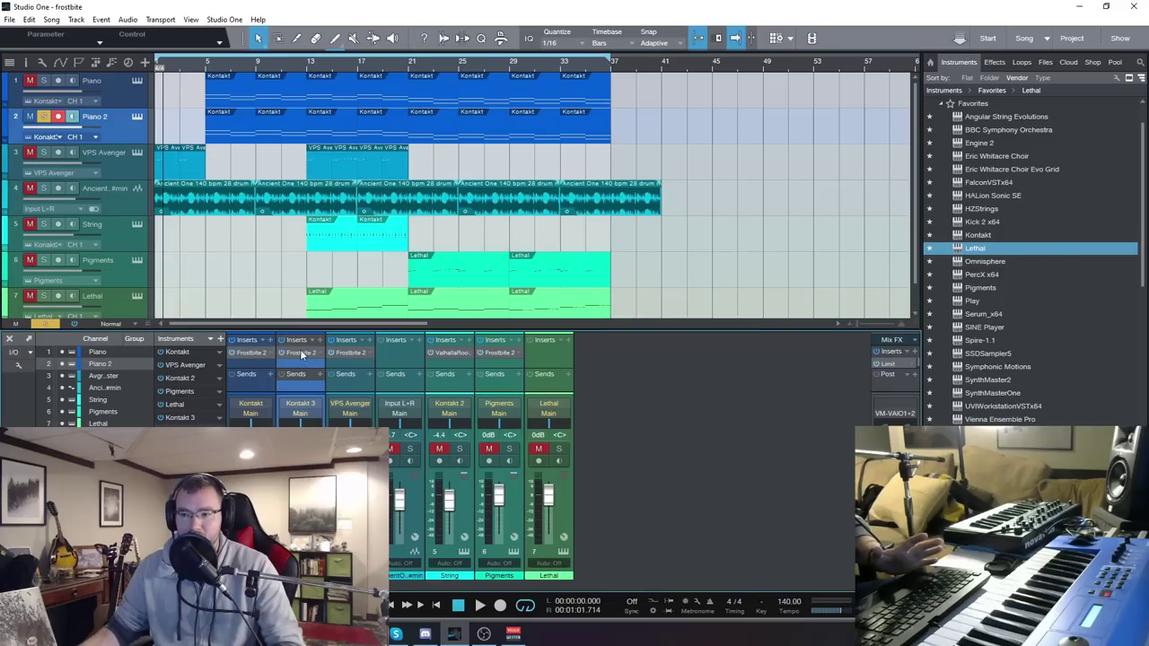
{"action": "left_click_drag", "start_coordinate": [554, 89], "coordinate": [627, 93]}
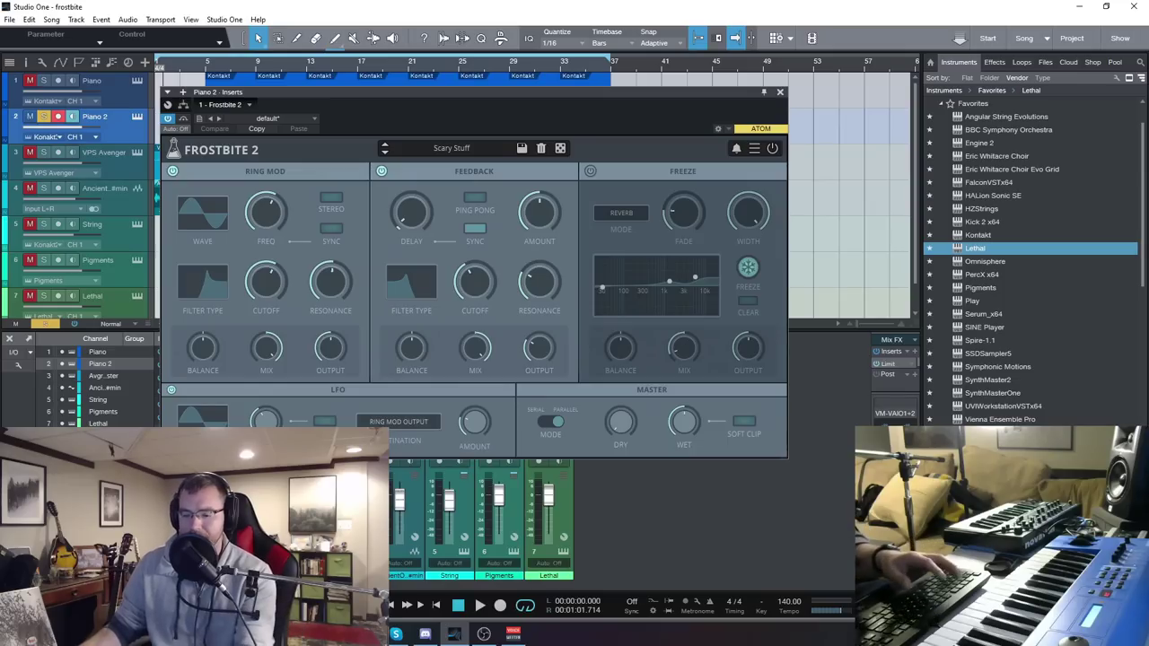
{"action": "left_click_drag", "start_coordinate": [514, 94], "coordinate": [508, 99]}
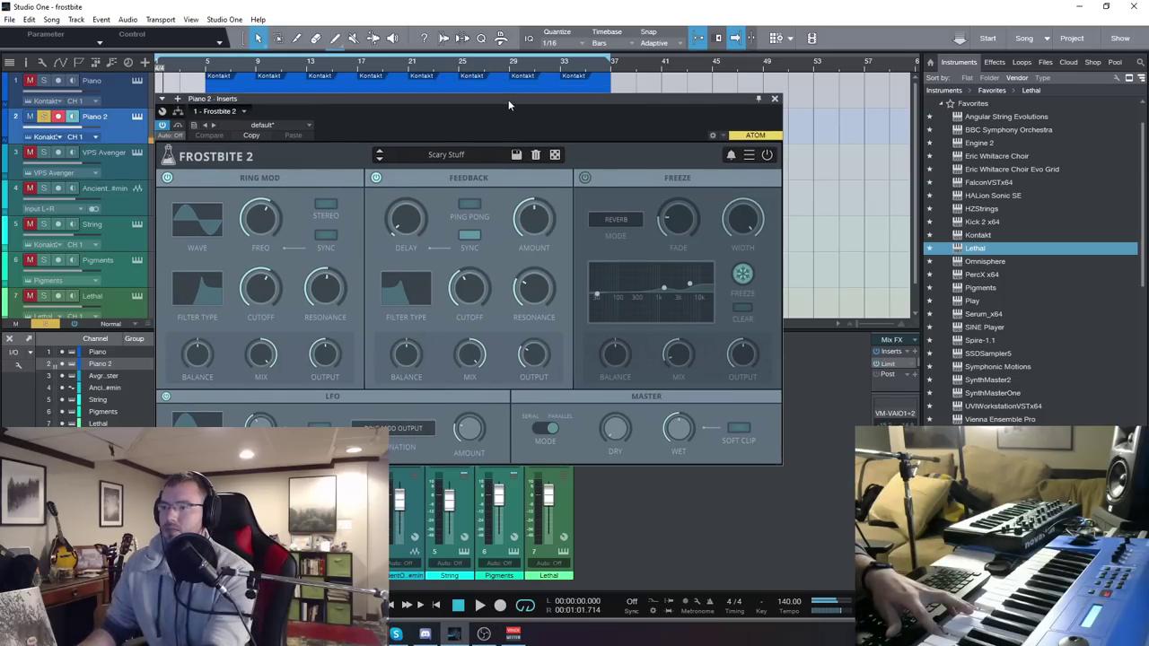
{"action": "left_click", "coordinate": [584, 178]}
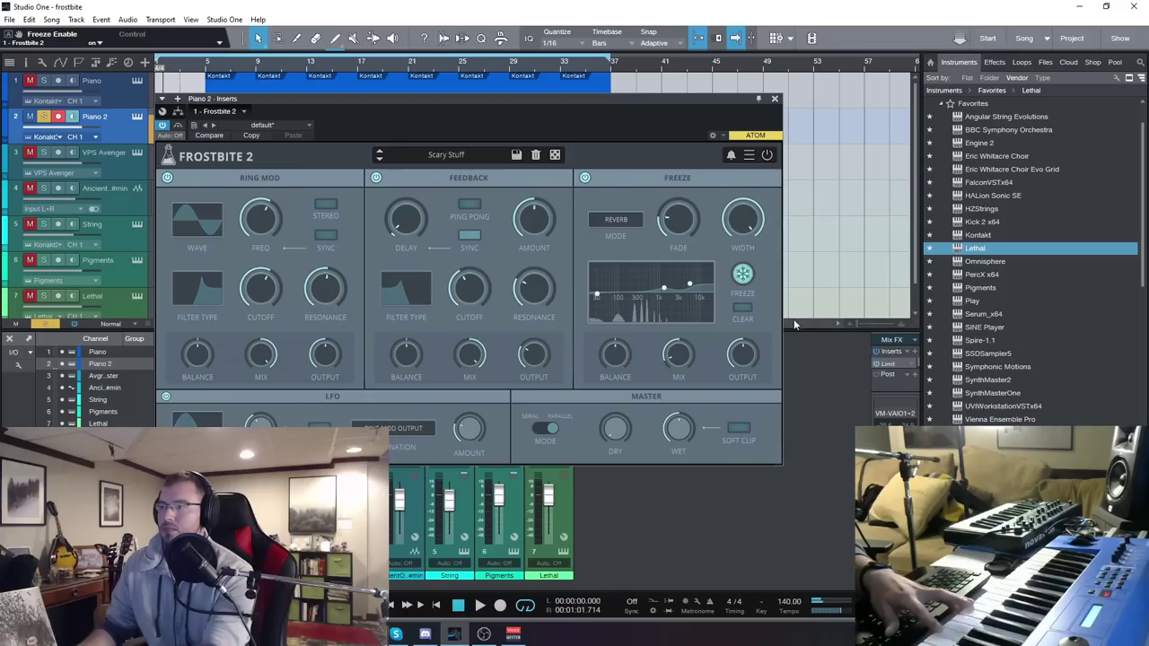
{"action": "left_click_drag", "start_coordinate": [688, 229], "coordinate": [744, 296]}
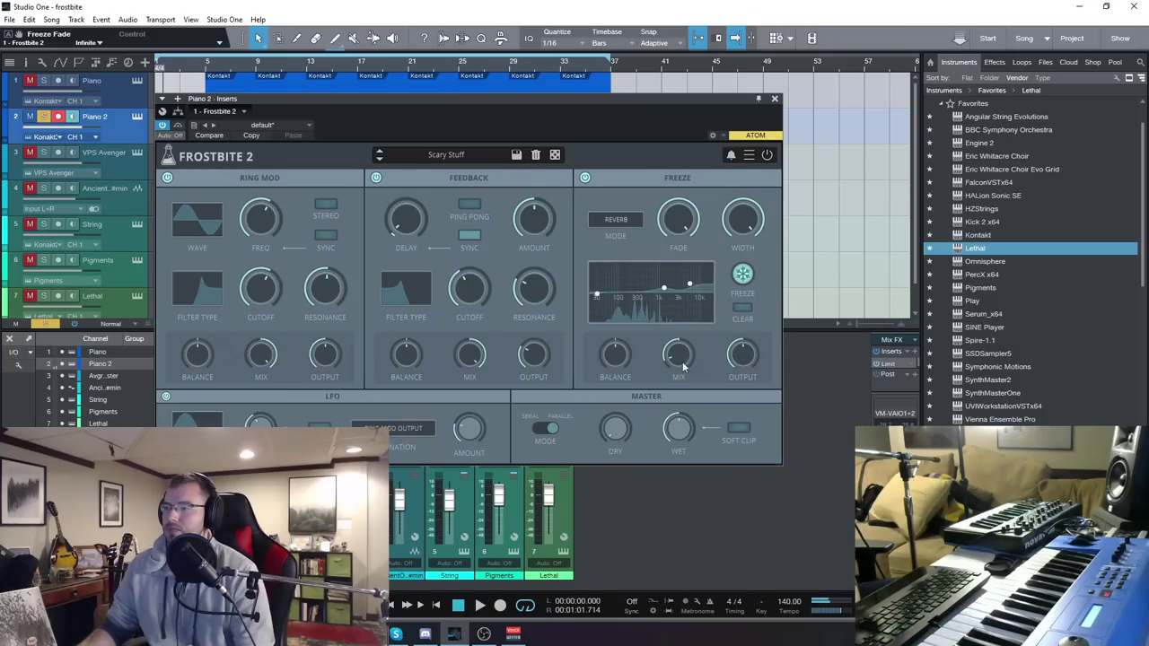
Step: Set Freeze Mix 36%, Feedback delay 1/16D at 67%, and lower the Ring Mod and Feedback filters
{"action": "left_click_drag", "start_coordinate": [682, 364], "coordinate": [684, 330]}
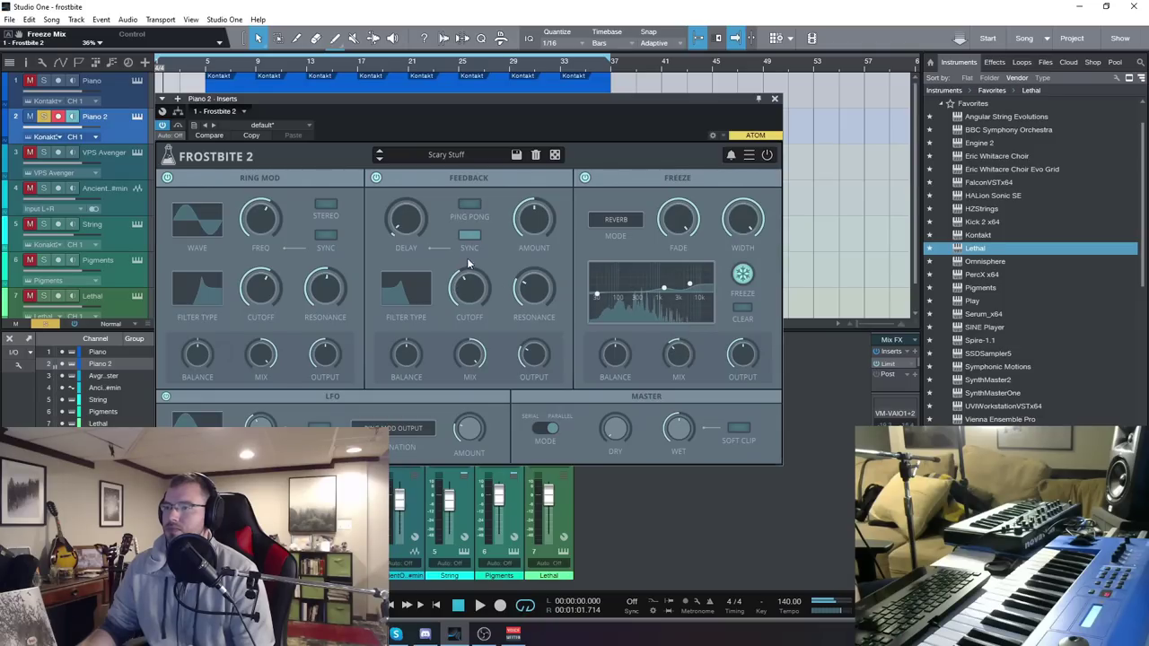
{"action": "left_click_drag", "start_coordinate": [405, 218], "coordinate": [467, 218]}
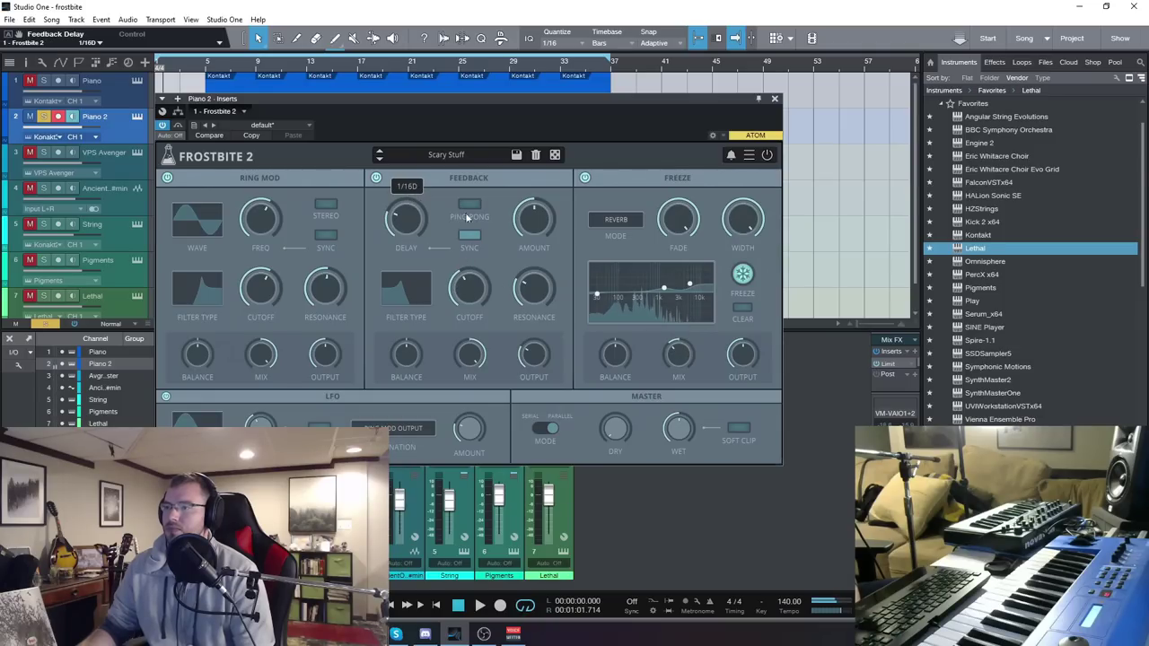
{"action": "left_click_drag", "start_coordinate": [537, 212], "coordinate": [541, 206]}
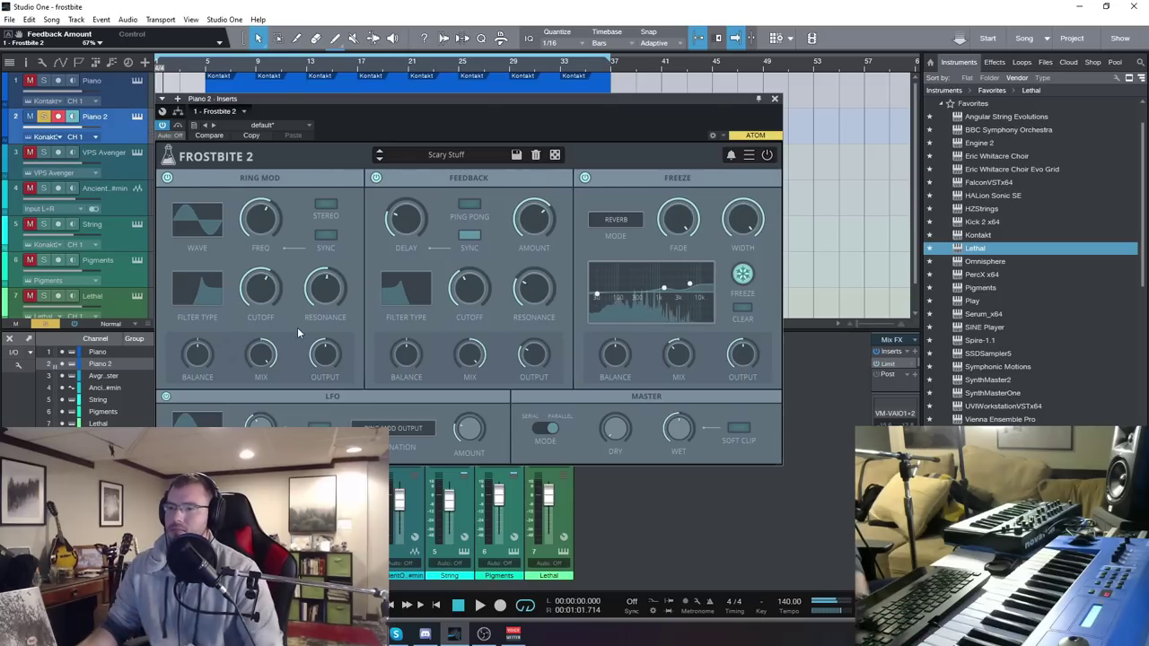
{"action": "left_click_drag", "start_coordinate": [262, 289], "coordinate": [416, 342]}
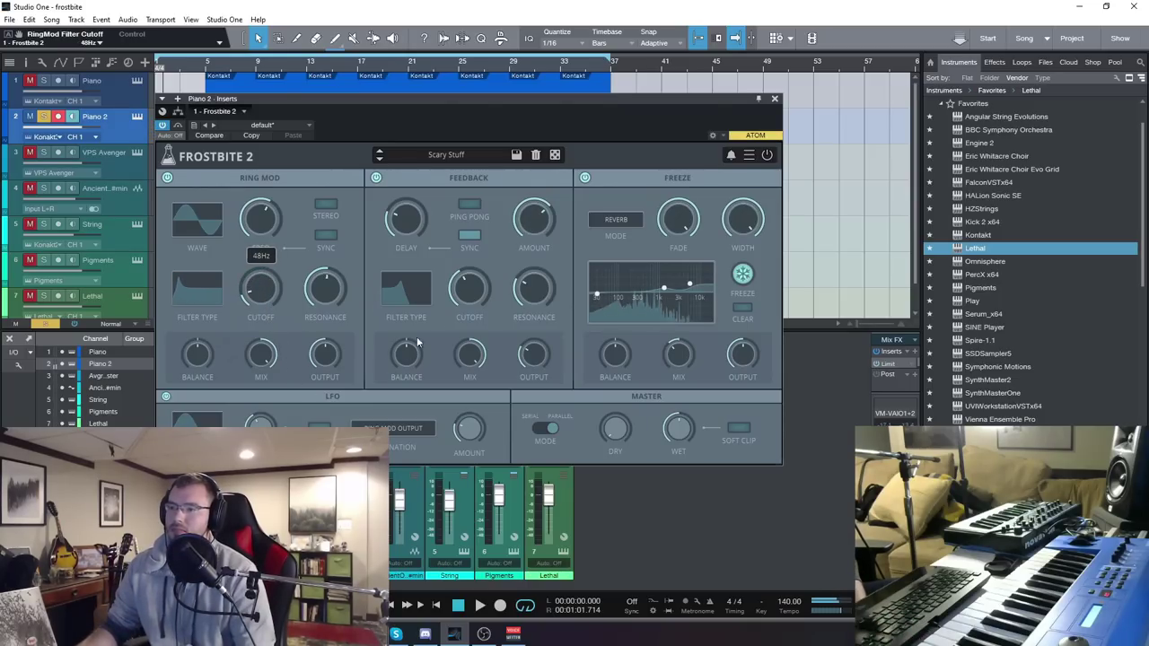
{"action": "left_click_drag", "start_coordinate": [469, 288], "coordinate": [520, 400]}
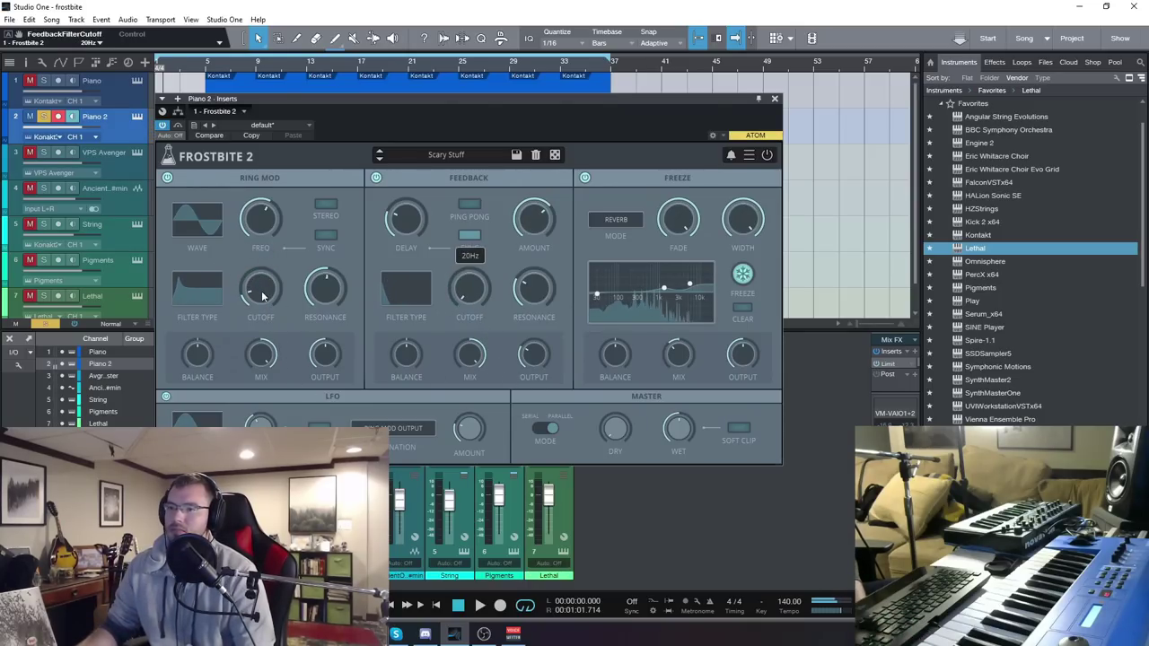
{"action": "left_click_drag", "start_coordinate": [260, 218], "coordinate": [280, 314]}
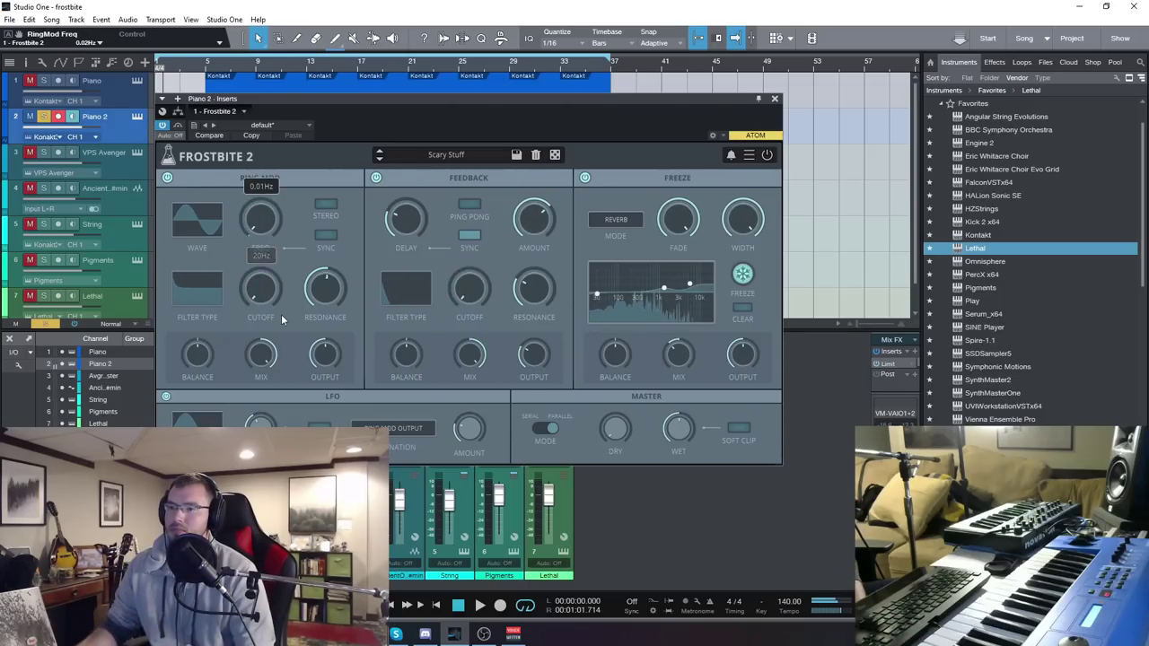
Step: Toggle the module power buttons, restore Feedback cutoff to 1.5kHz, and switch Ring Mod off
{"action": "left_click", "coordinate": [168, 178]}
{"action": "left_click", "coordinate": [377, 177]}
{"action": "left_click", "coordinate": [585, 178]}
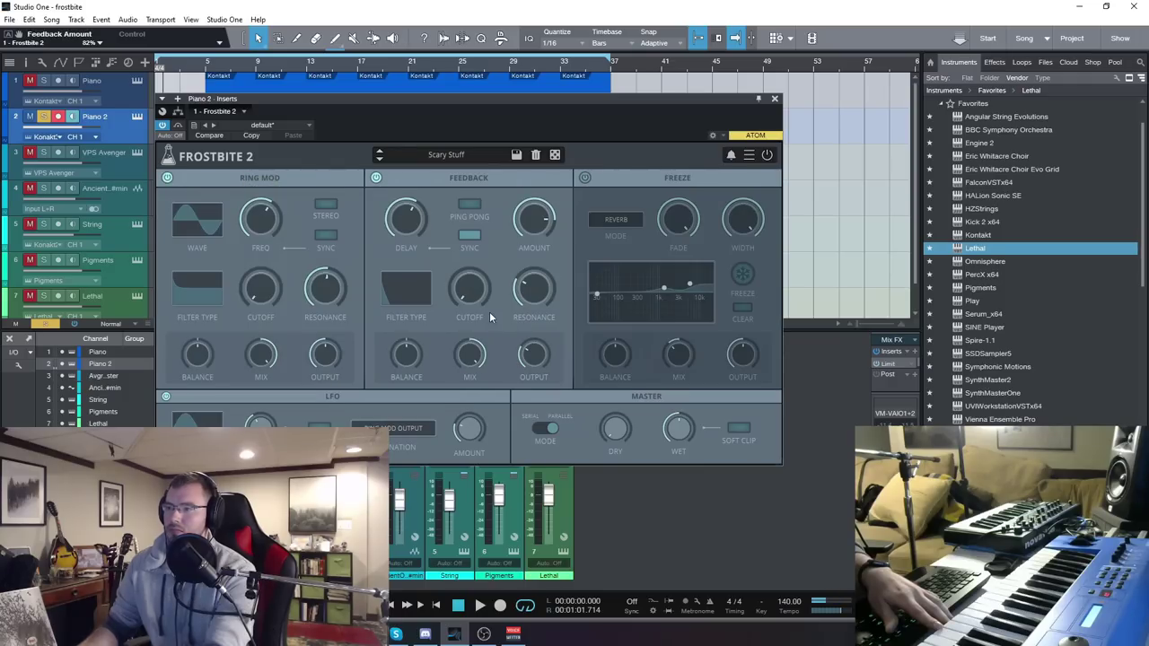
{"action": "left_click_drag", "start_coordinate": [489, 312], "coordinate": [480, 205]}
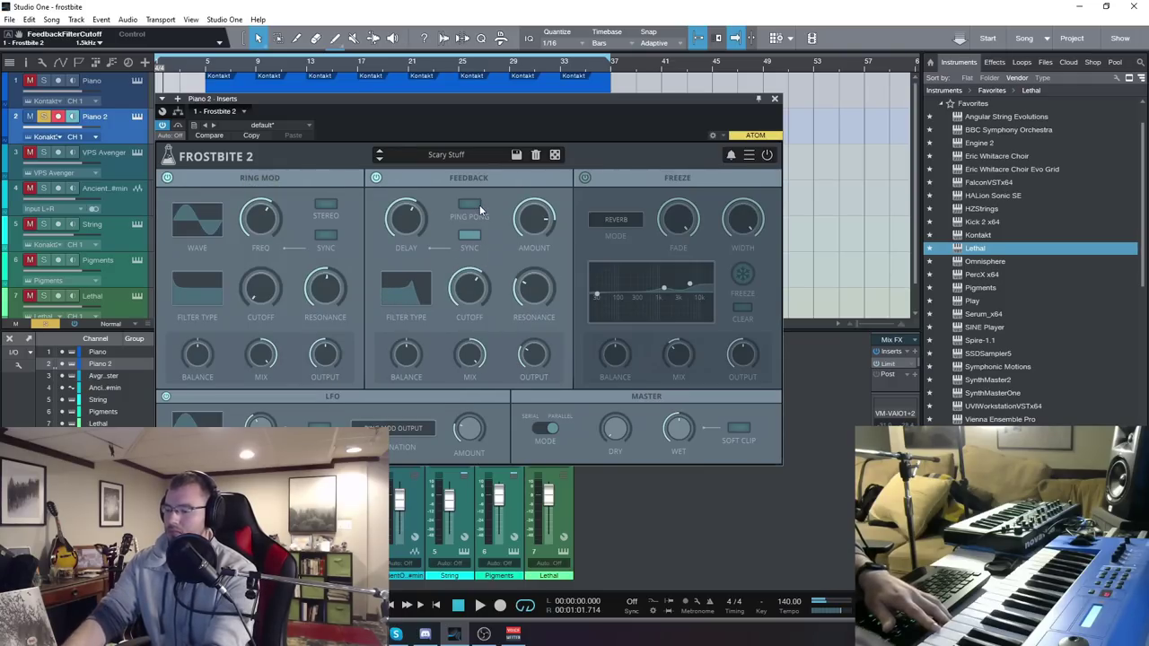
{"action": "left_click", "coordinate": [168, 178]}
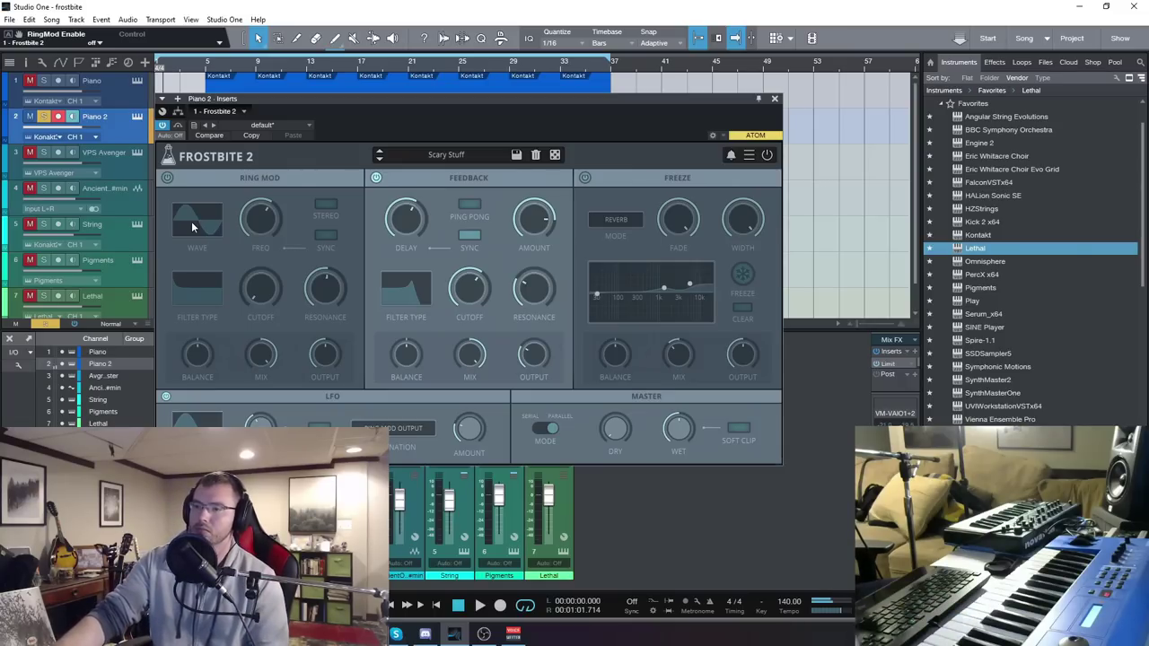
Step: Turn on Freeze, capture the piano sound, and lower Freeze Mix from 32% to 23%
{"action": "left_click", "coordinate": [584, 178]}
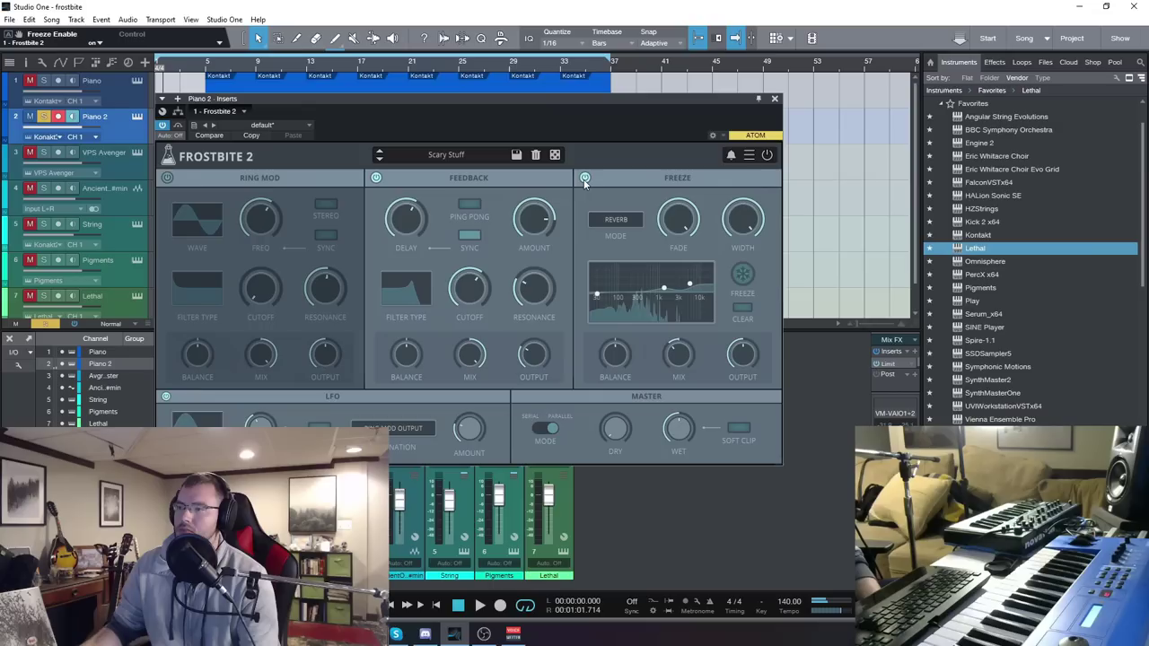
{"action": "left_click", "coordinate": [743, 277]}
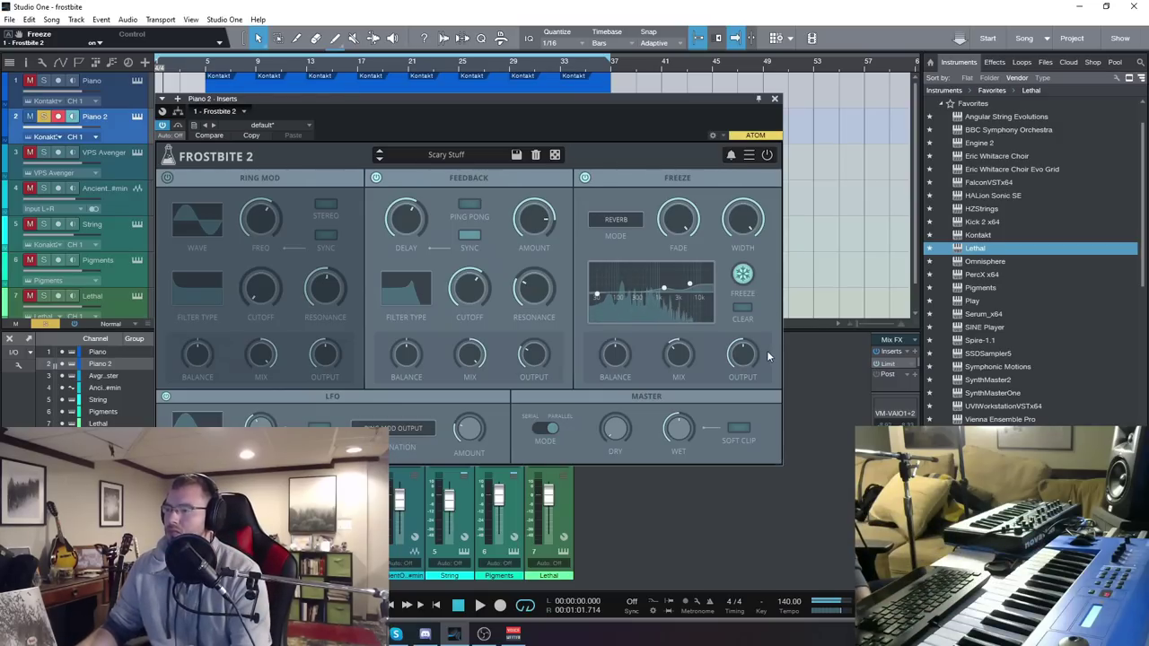
{"action": "mouse_move", "coordinate": [687, 364]}
{"action": "left_click_drag", "start_coordinate": [687, 364], "coordinate": [708, 429]}
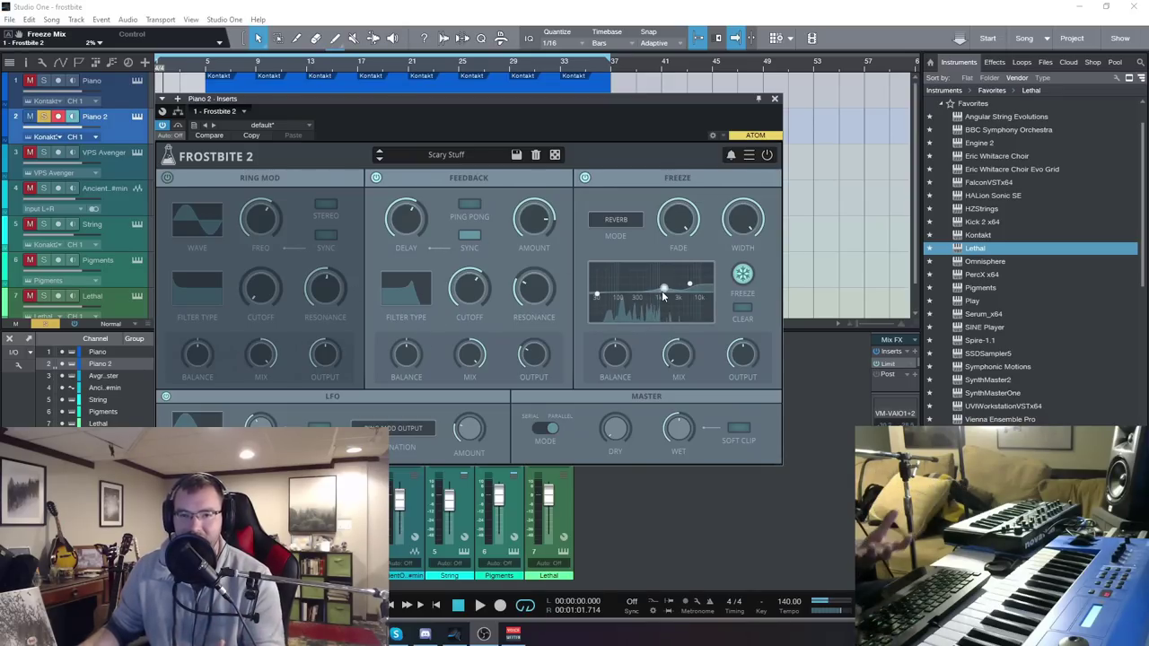
Step: Clear the captured freeze spectrum, toggle the snowflake Freeze, and nudge the window left
{"action": "left_click", "coordinate": [744, 308]}
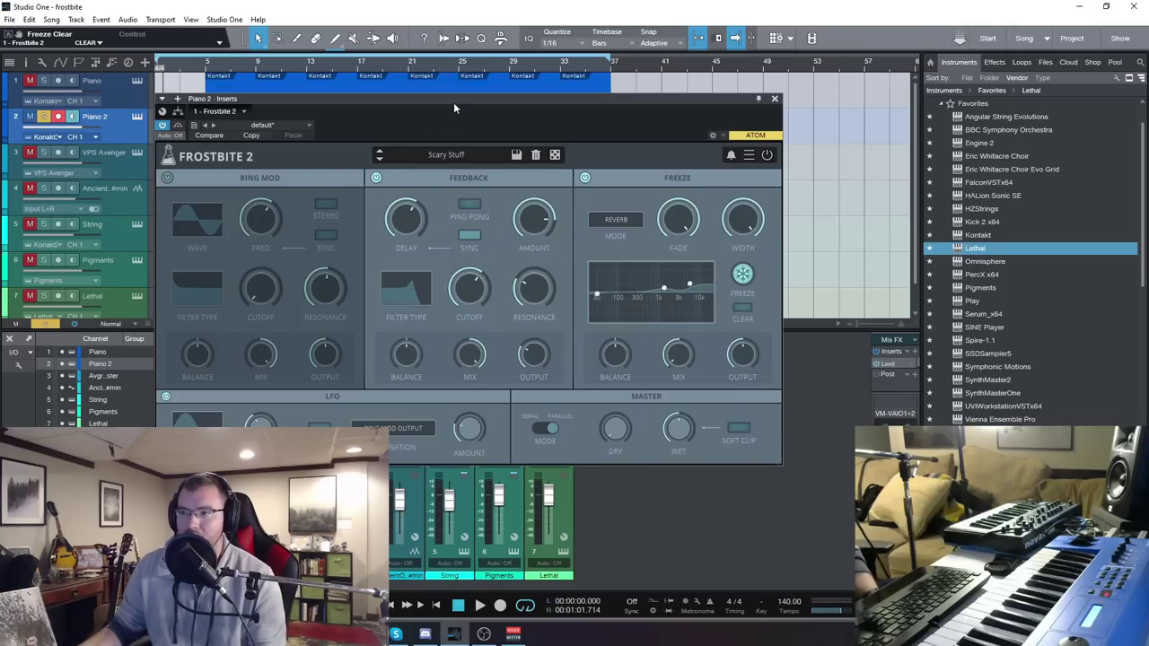
{"action": "left_click_drag", "start_coordinate": [453, 108], "coordinate": [448, 109]}
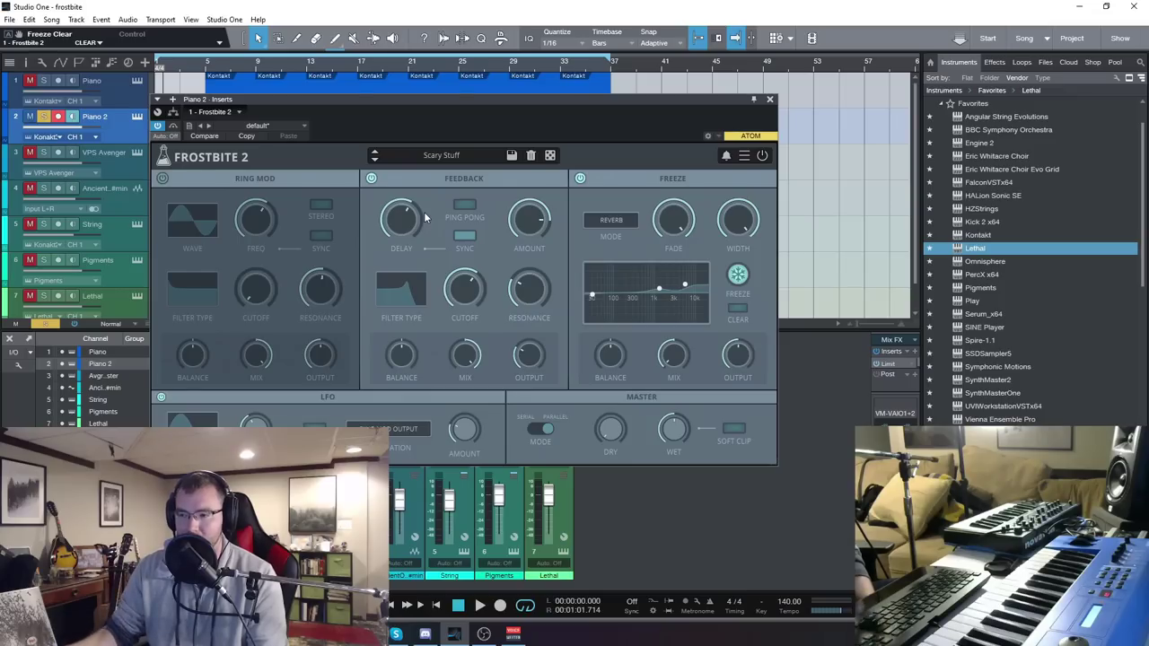
{"action": "left_click", "coordinate": [738, 276]}
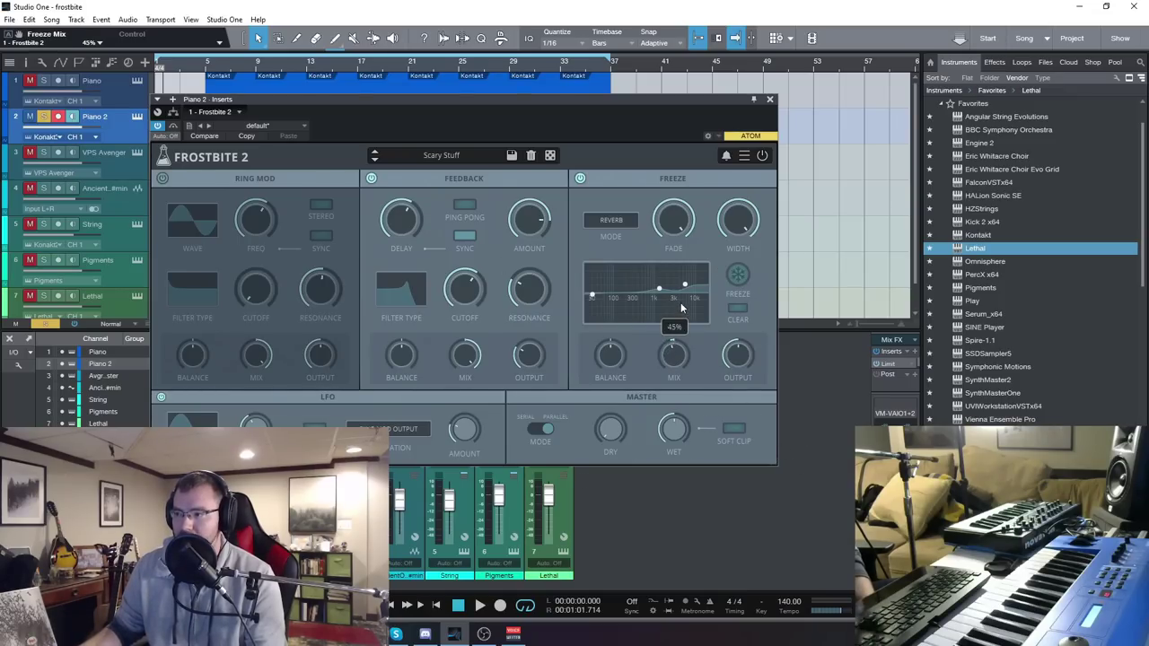
{"action": "left_click_drag", "start_coordinate": [491, 107], "coordinate": [484, 107]}
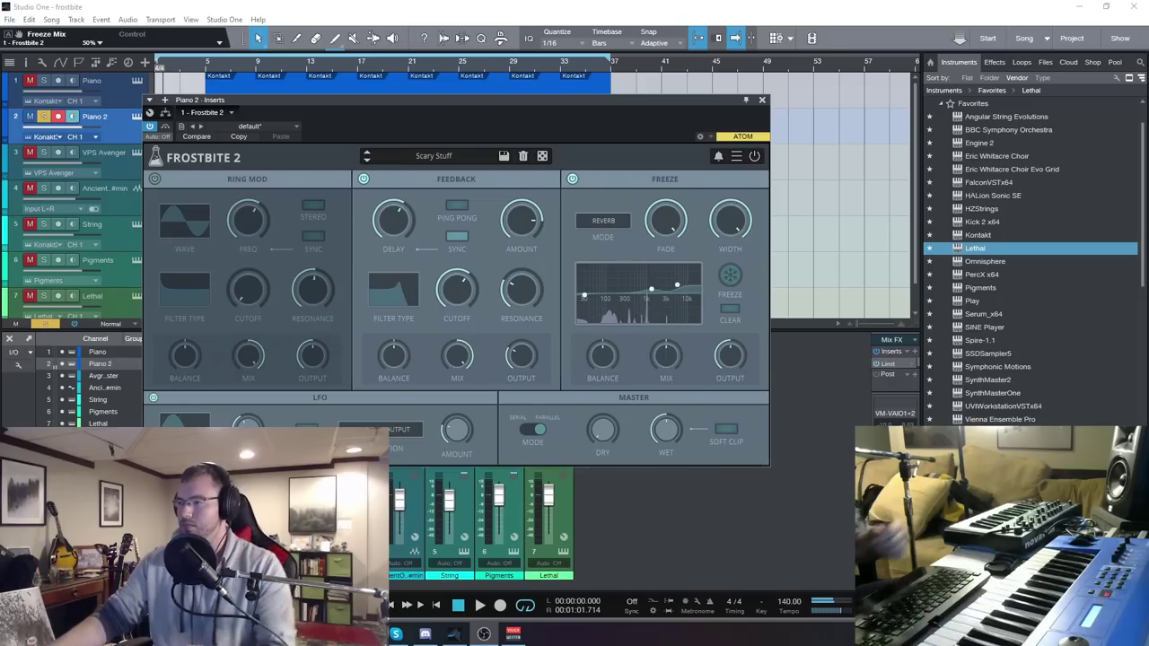
Step: Clear the frozen sound, toggle Freeze on and off, and set Freeze Mix to about 31%
{"action": "left_click", "coordinate": [730, 306]}
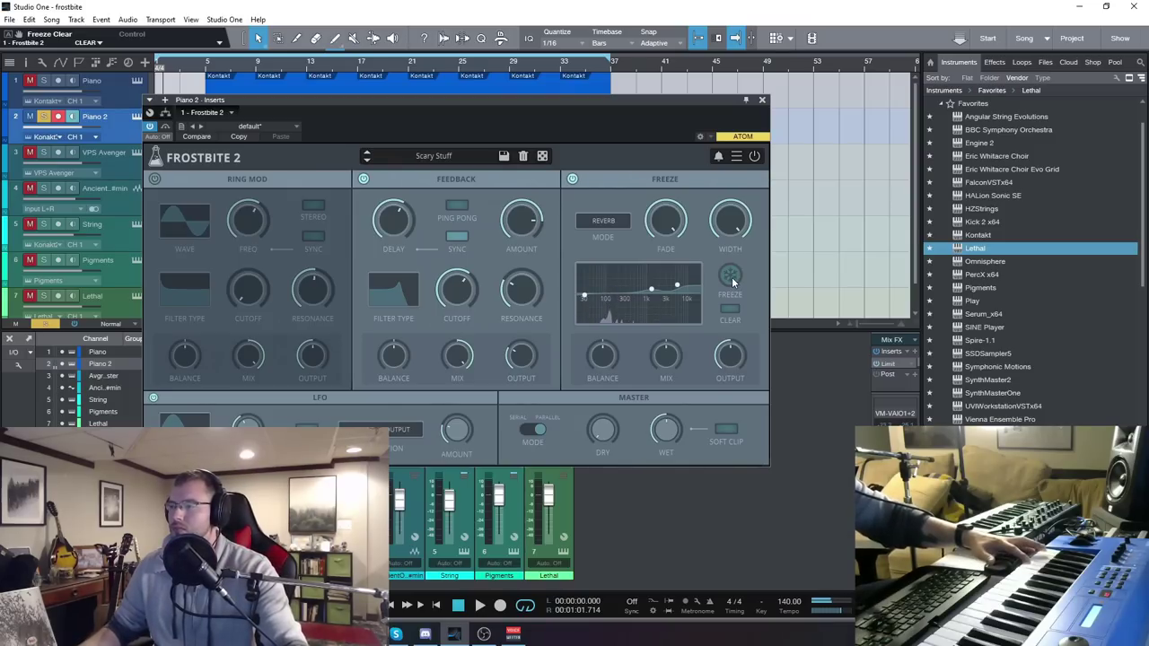
{"action": "left_click", "coordinate": [732, 283]}
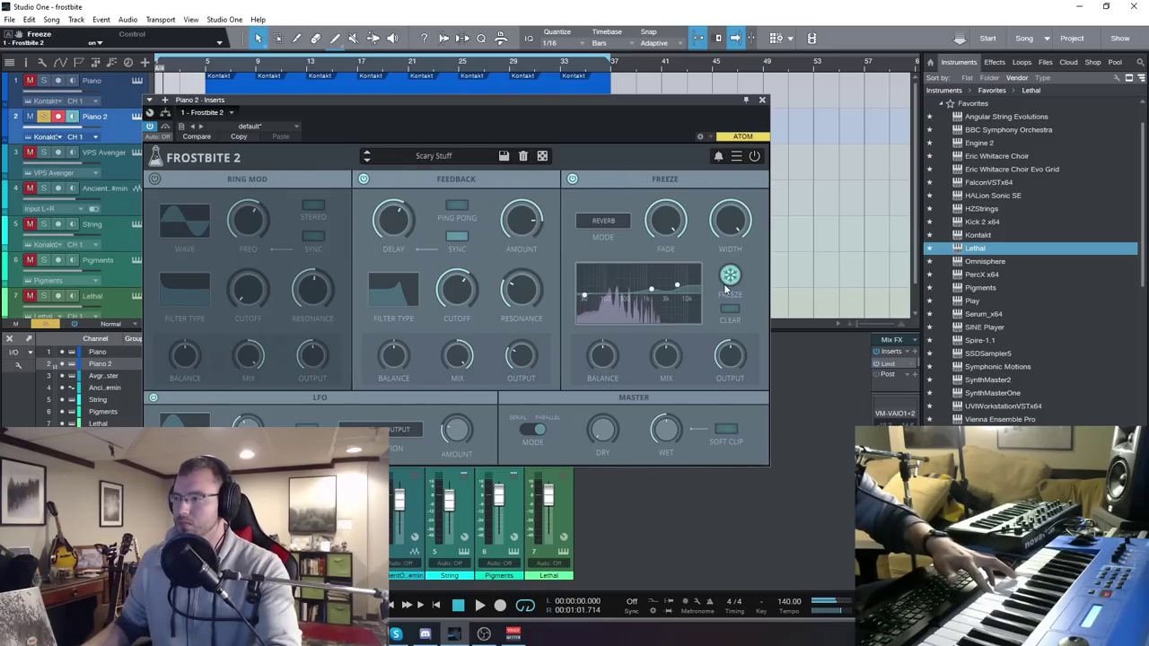
{"action": "left_click", "coordinate": [731, 278]}
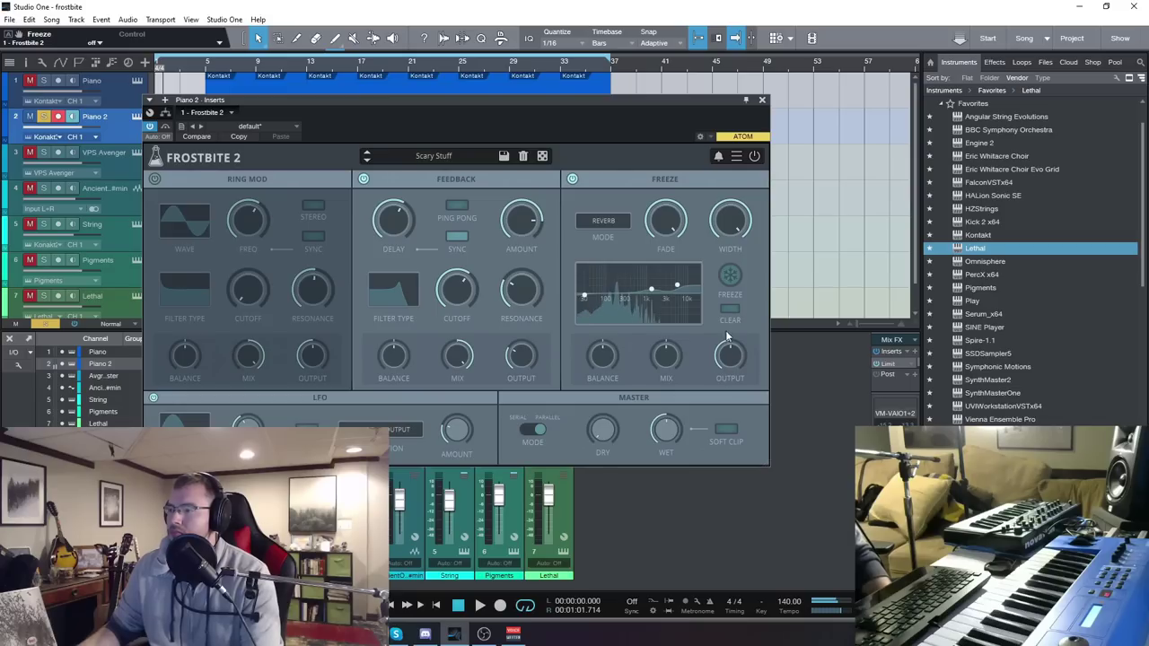
{"action": "left_click_drag", "start_coordinate": [671, 358], "coordinate": [682, 432]}
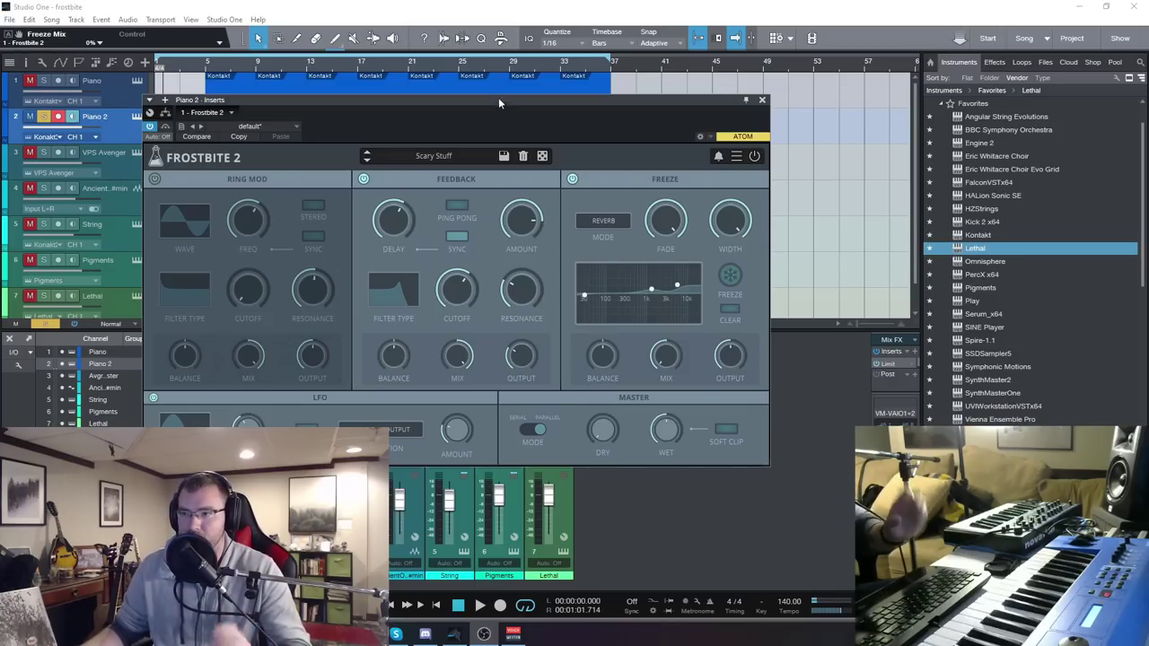
Step: Close the Frostbite 2 window and select and arm the Piano track
{"action": "left_click_drag", "start_coordinate": [504, 97], "coordinate": [517, 92]}
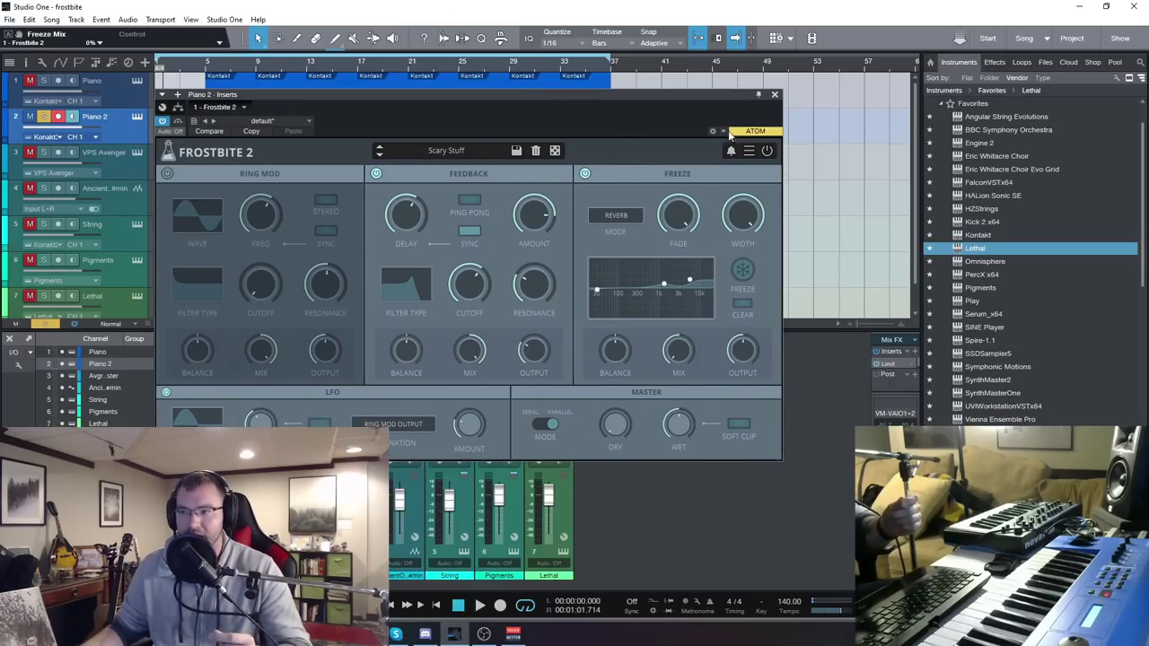
{"action": "left_click", "coordinate": [775, 97]}
{"action": "left_click", "coordinate": [141, 89]}
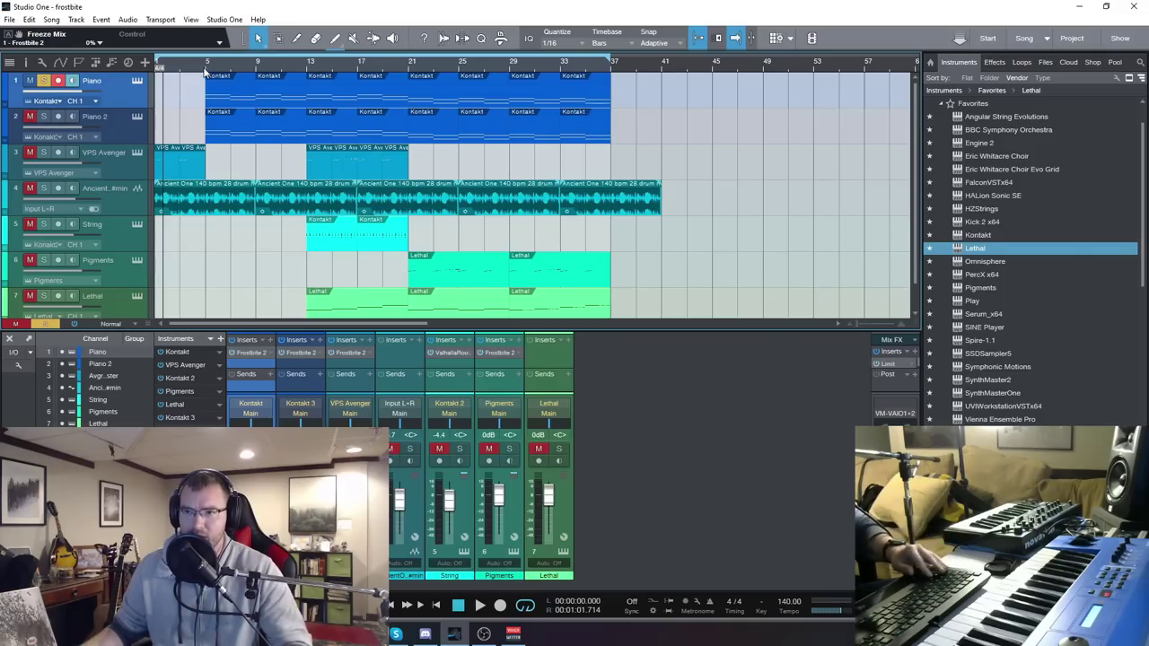
Step: Loop bars 5 to about 36, then audition and close the Piano track's Kontakt instrument
{"action": "left_click", "coordinate": [206, 61]}
{"action": "left_click_drag", "start_coordinate": [171, 66], "coordinate": [612, 97]}
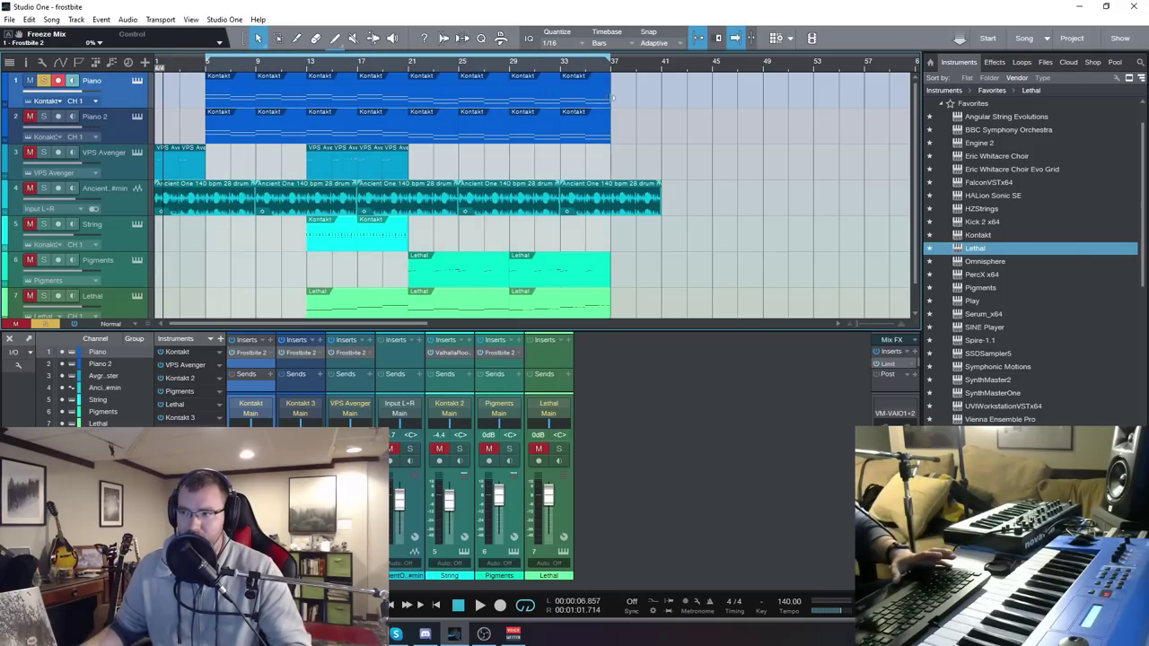
{"action": "left_click", "coordinate": [136, 81]}
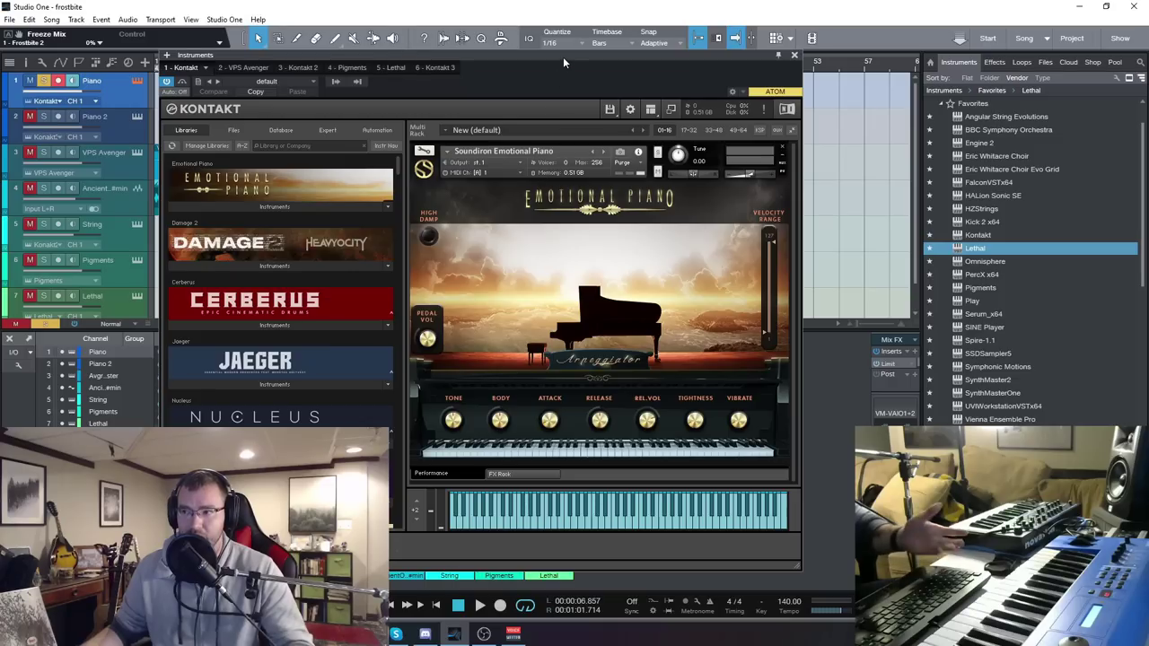
{"action": "left_click_drag", "start_coordinate": [557, 40], "coordinate": [675, 41]}
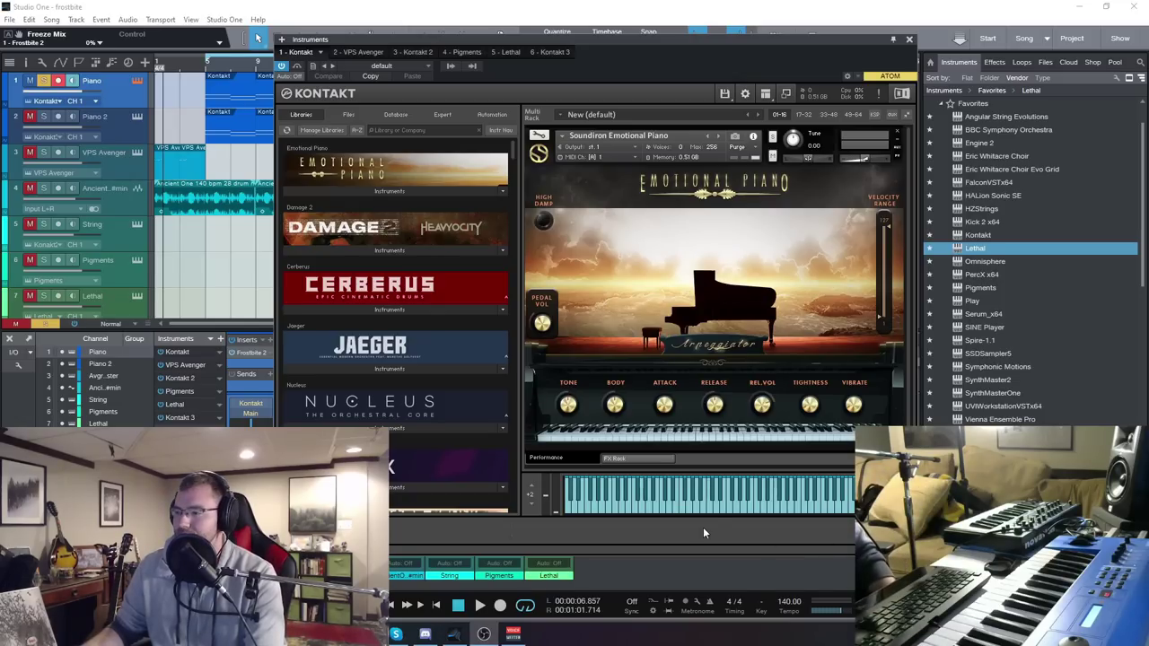
{"action": "left_click", "coordinate": [664, 512]}
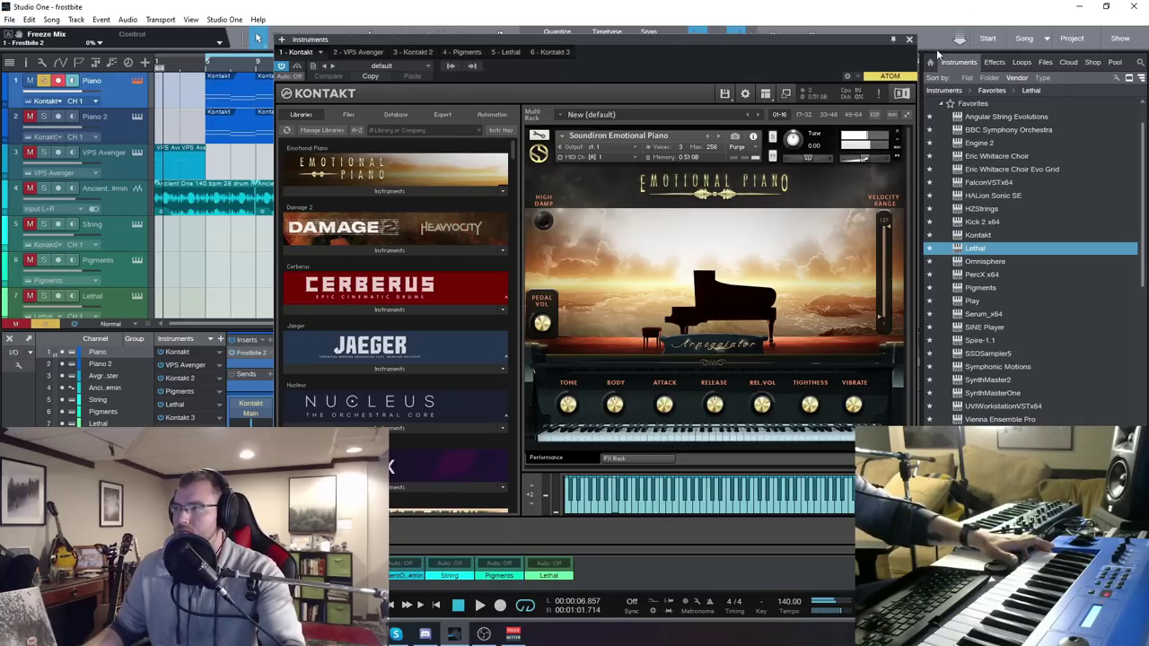
{"action": "left_click", "coordinate": [909, 41]}
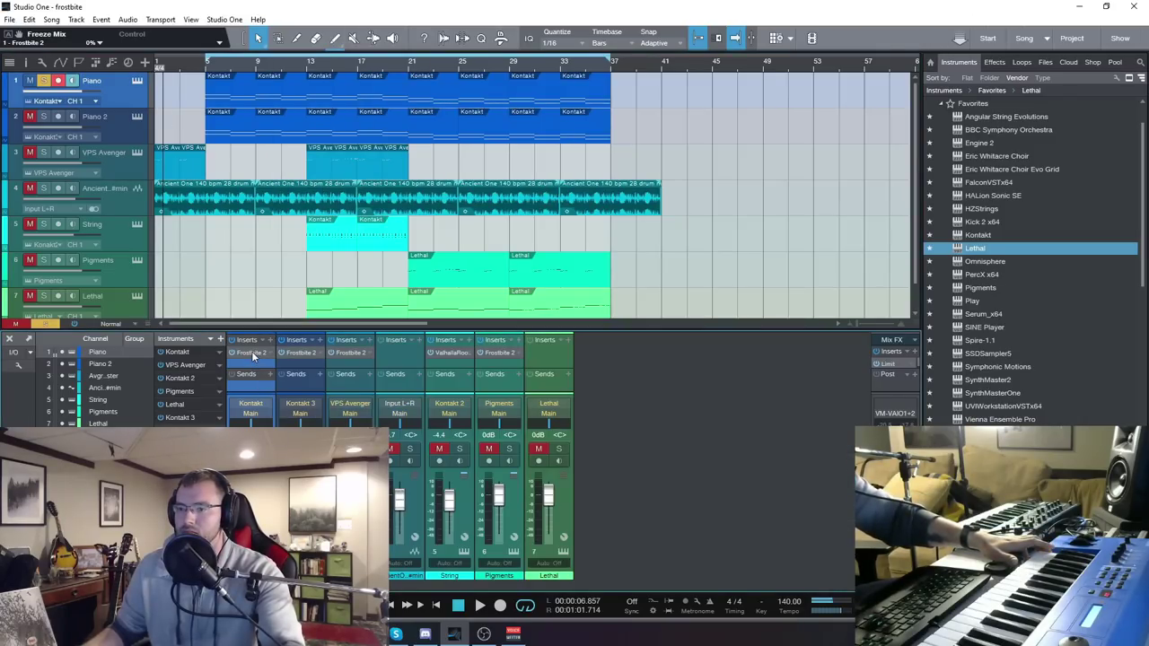
Step: Open the Piano channel's Frostbite 2, shift its window left, and step the preset to Rose Echo
{"action": "left_click", "coordinate": [253, 354]}
{"action": "left_click_drag", "start_coordinate": [881, 79], "coordinate": [736, 96]}
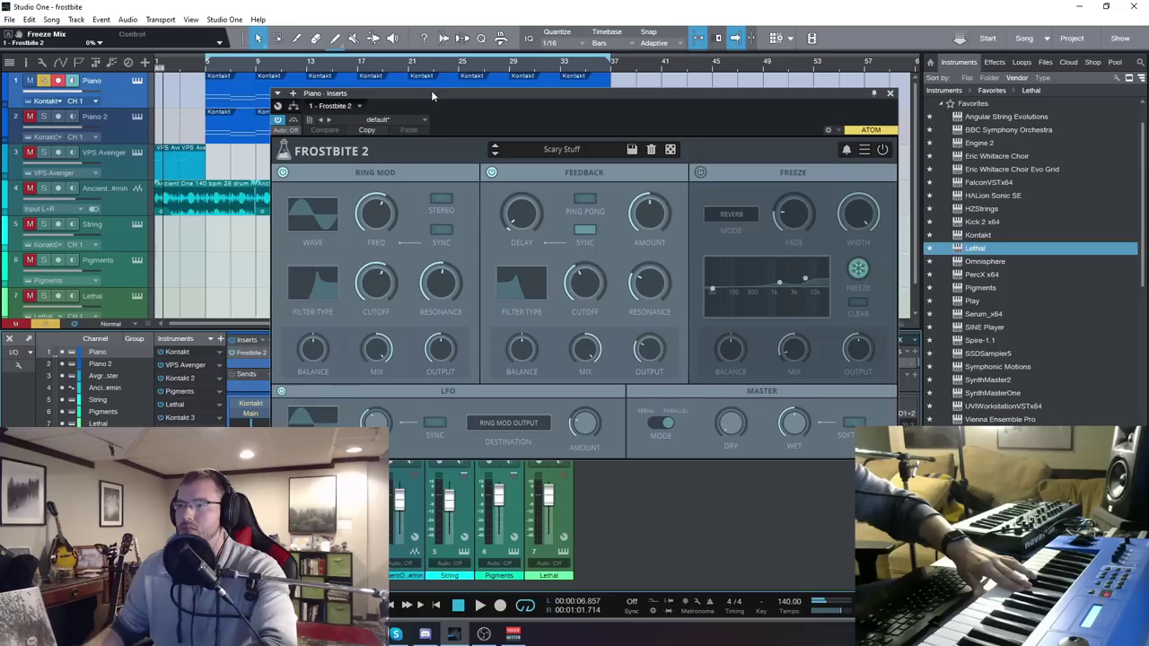
{"action": "left_click_drag", "start_coordinate": [431, 90], "coordinate": [381, 87]}
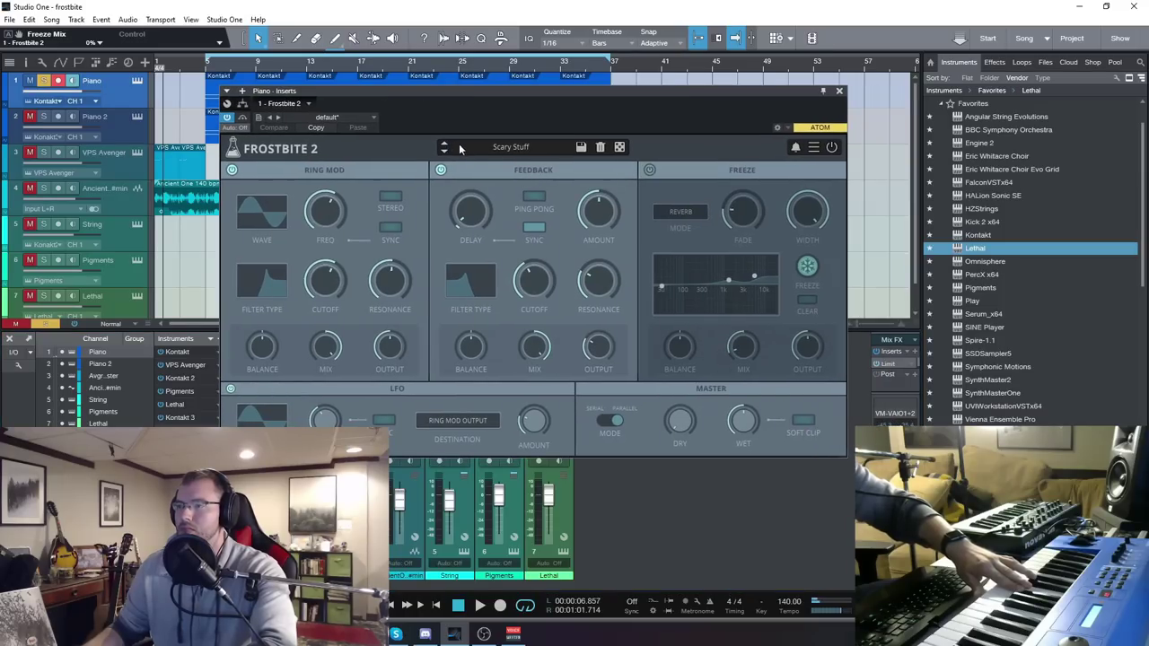
{"action": "left_click", "coordinate": [484, 633]}
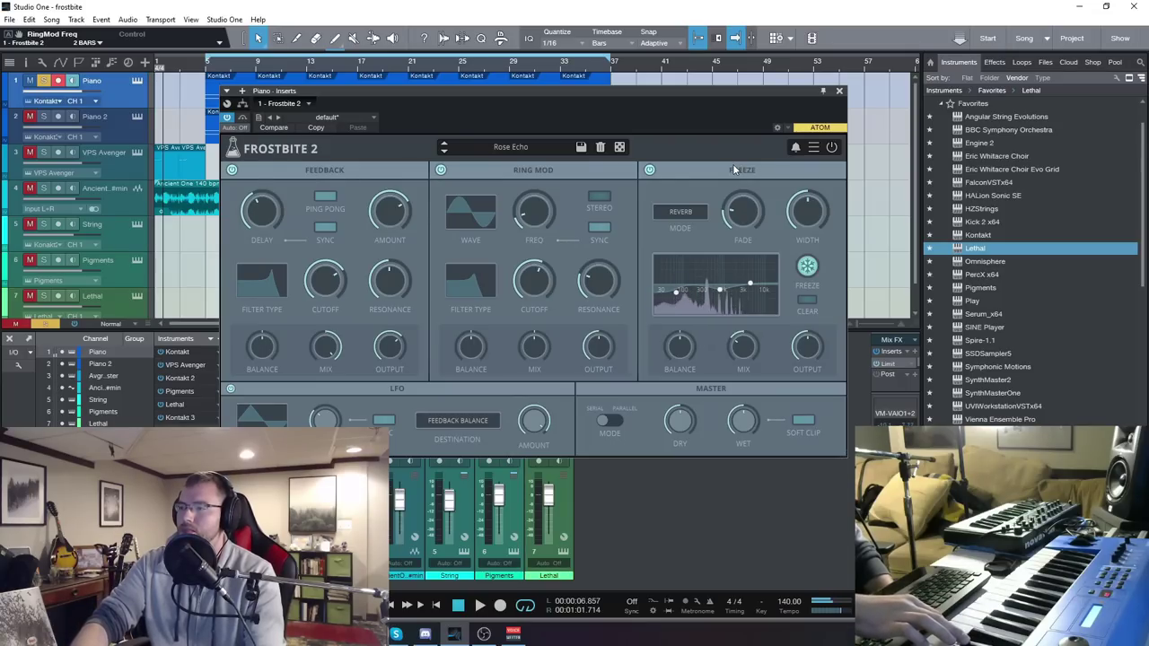
Step: Load Robotic Verb [GM], set feedback amount to 79% and feedback delay to 400.6ms
{"action": "left_click", "coordinate": [513, 148]}
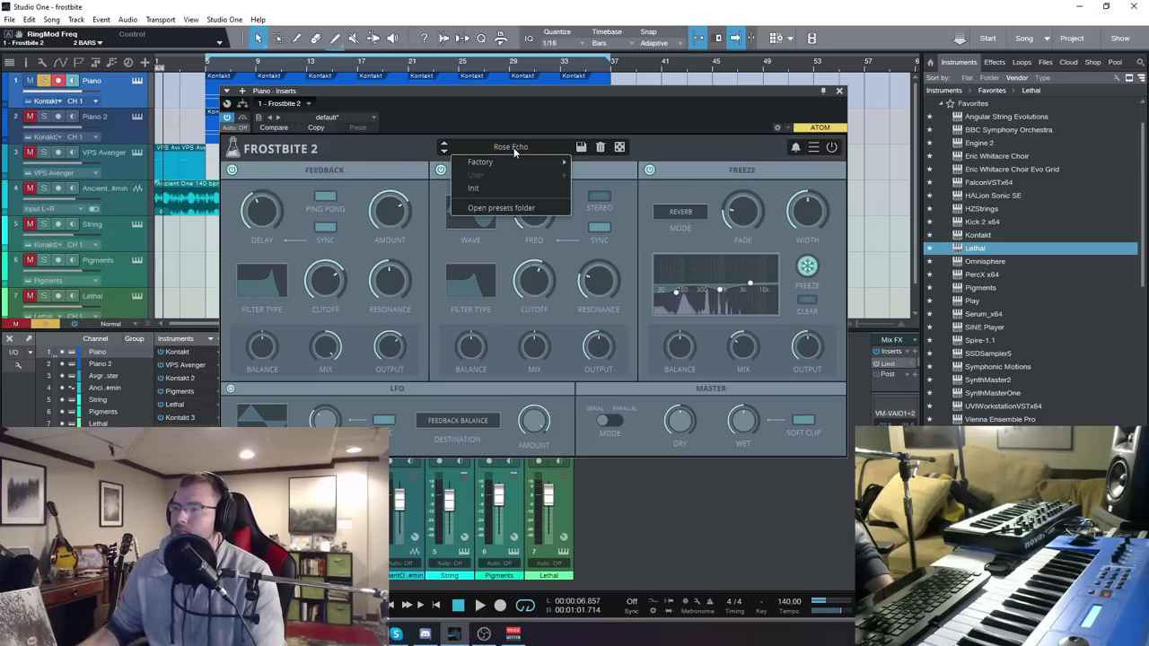
{"action": "mouse_move", "coordinate": [507, 159]}
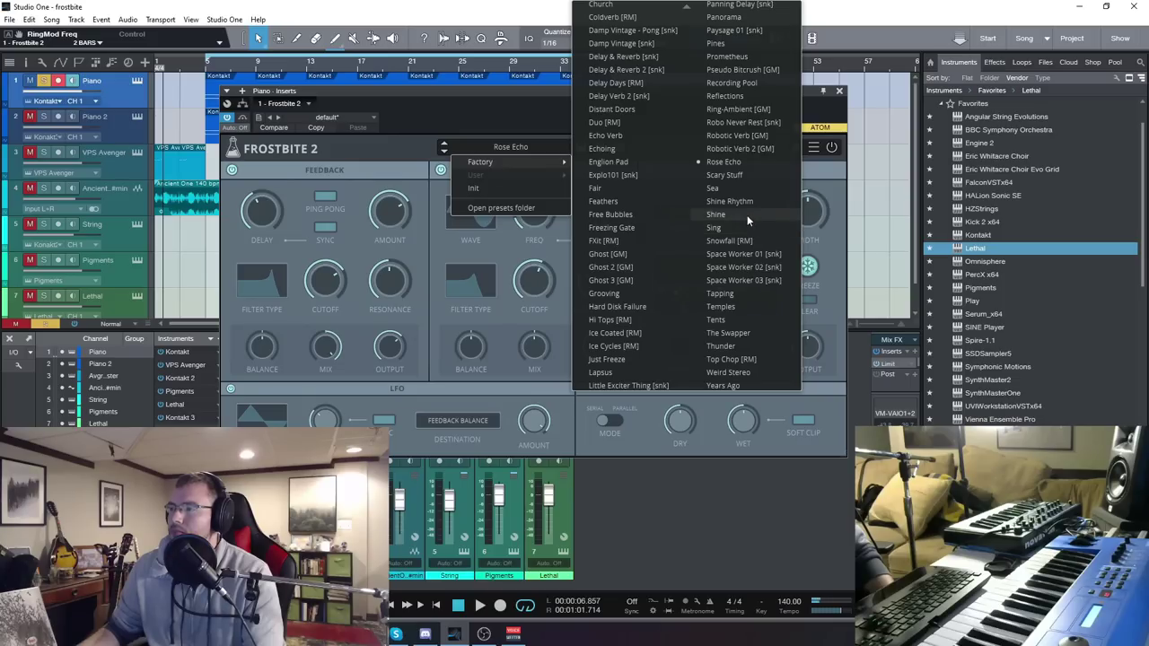
{"action": "left_click", "coordinate": [745, 134]}
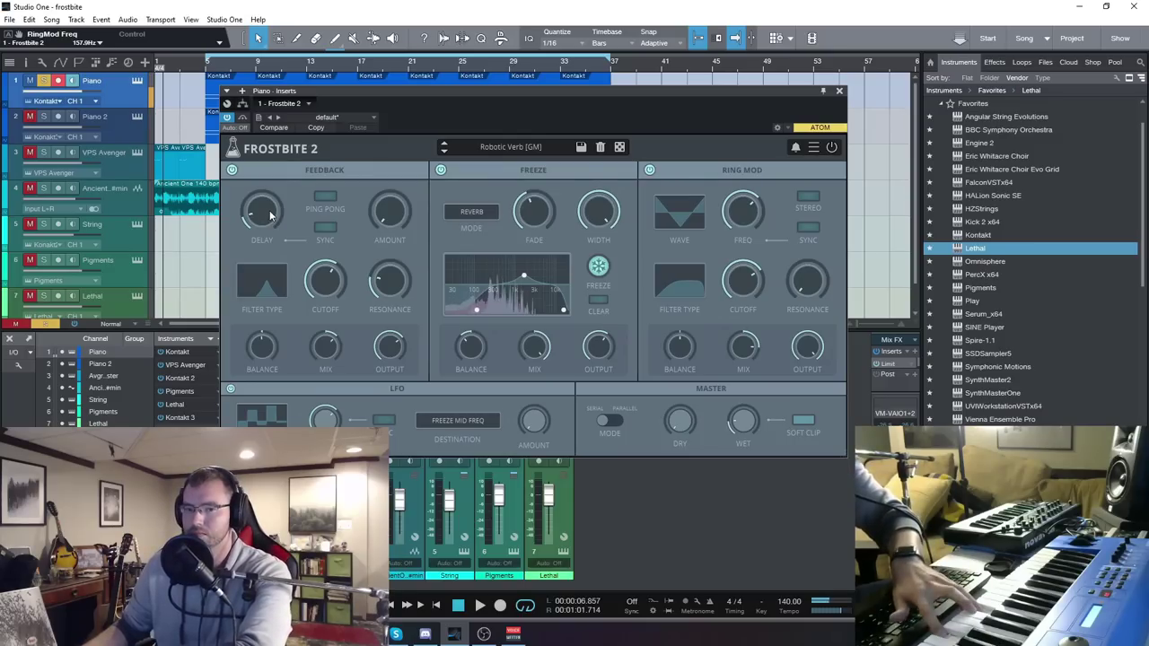
{"action": "left_click_drag", "start_coordinate": [269, 215], "coordinate": [256, 61]}
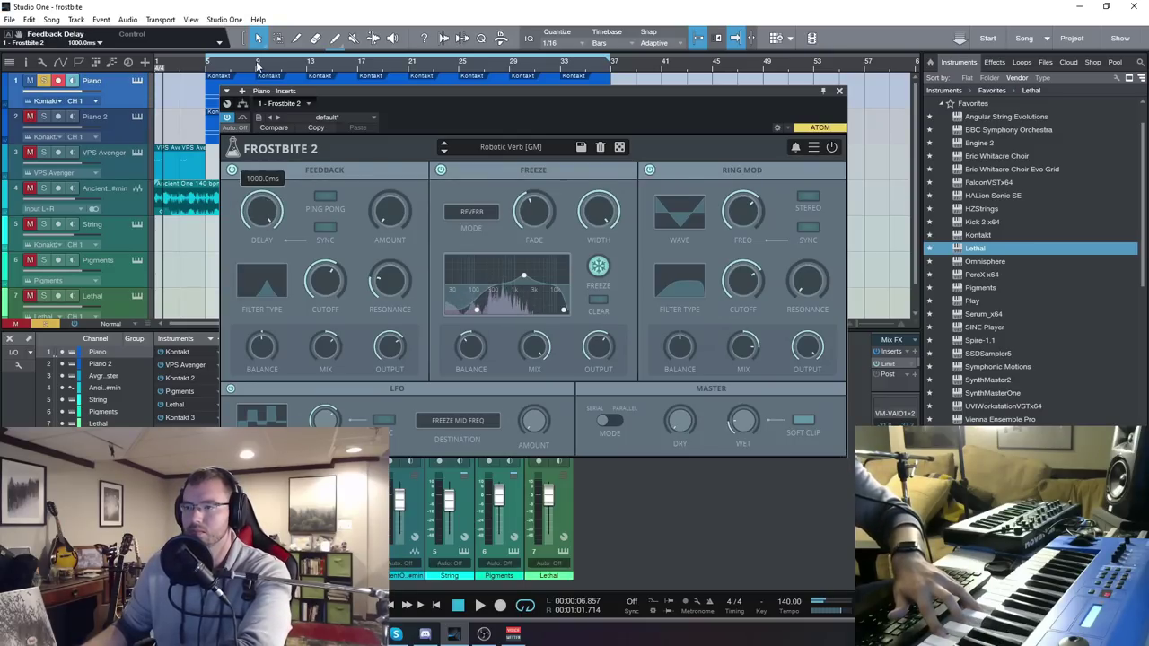
{"action": "left_click_drag", "start_coordinate": [390, 211], "coordinate": [384, 94]}
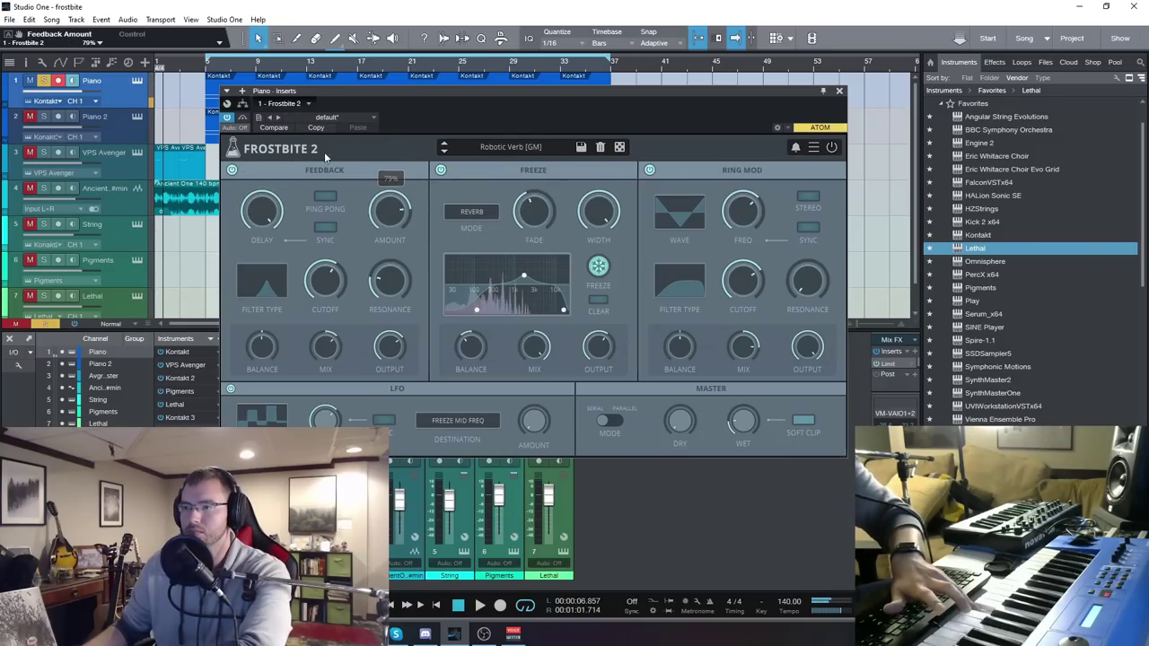
{"action": "left_click_drag", "start_coordinate": [262, 213], "coordinate": [267, 310]}
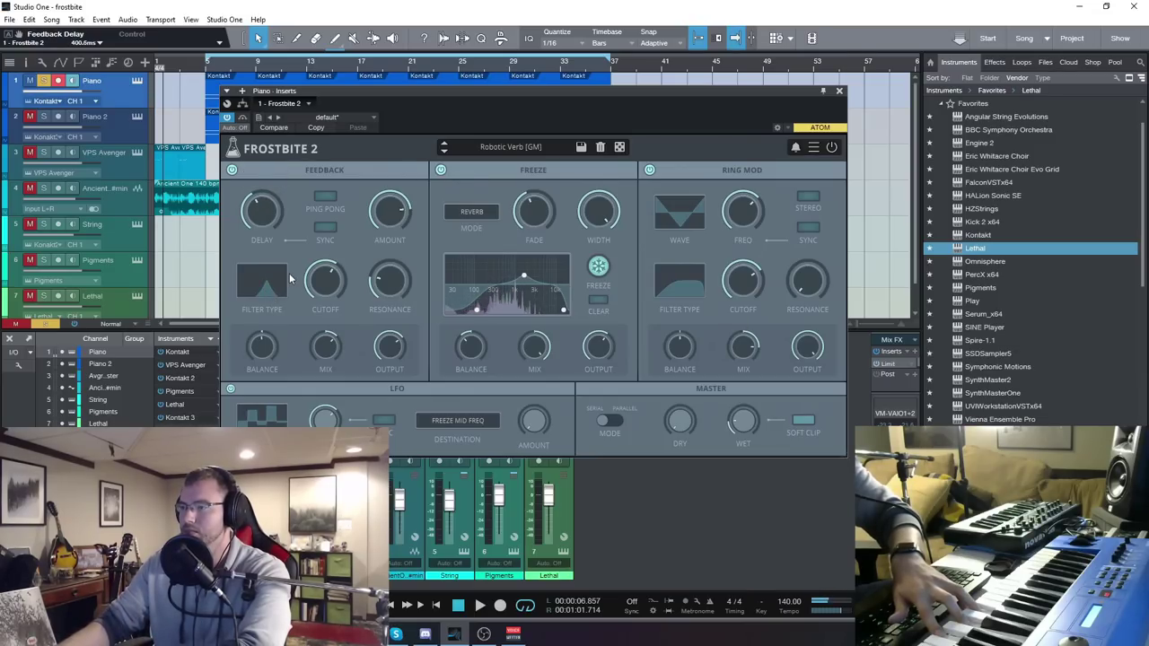
Step: Load the Factory preset Hard Disk Failure in Frostbite 2
{"action": "left_click", "coordinate": [510, 149]}
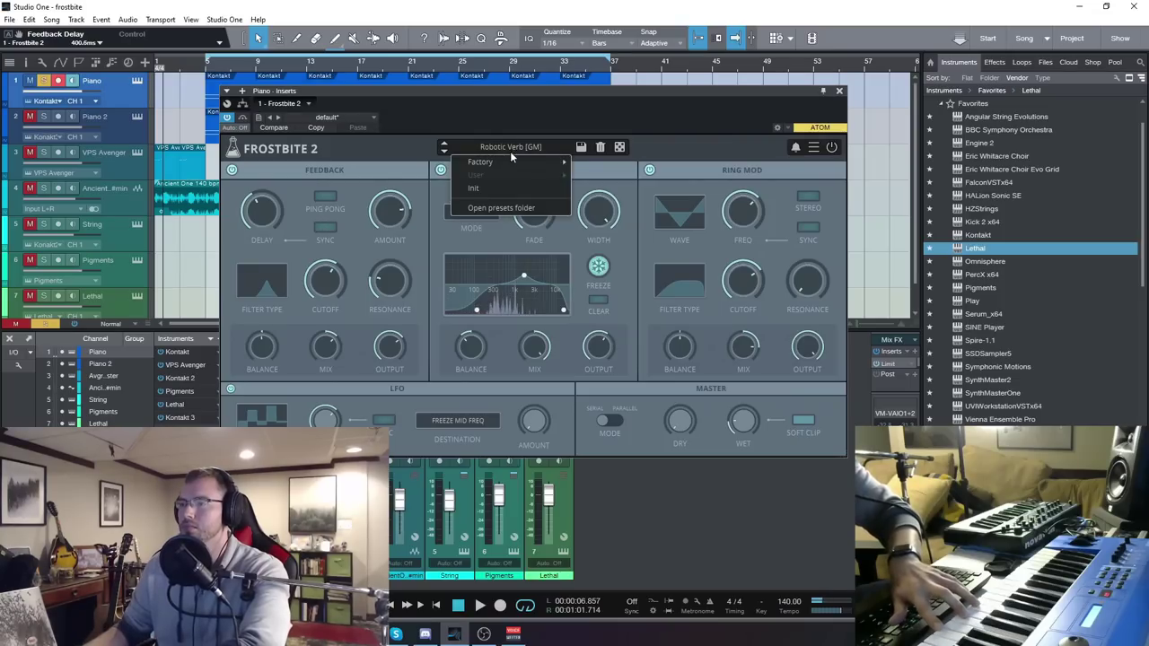
{"action": "mouse_move", "coordinate": [508, 160]}
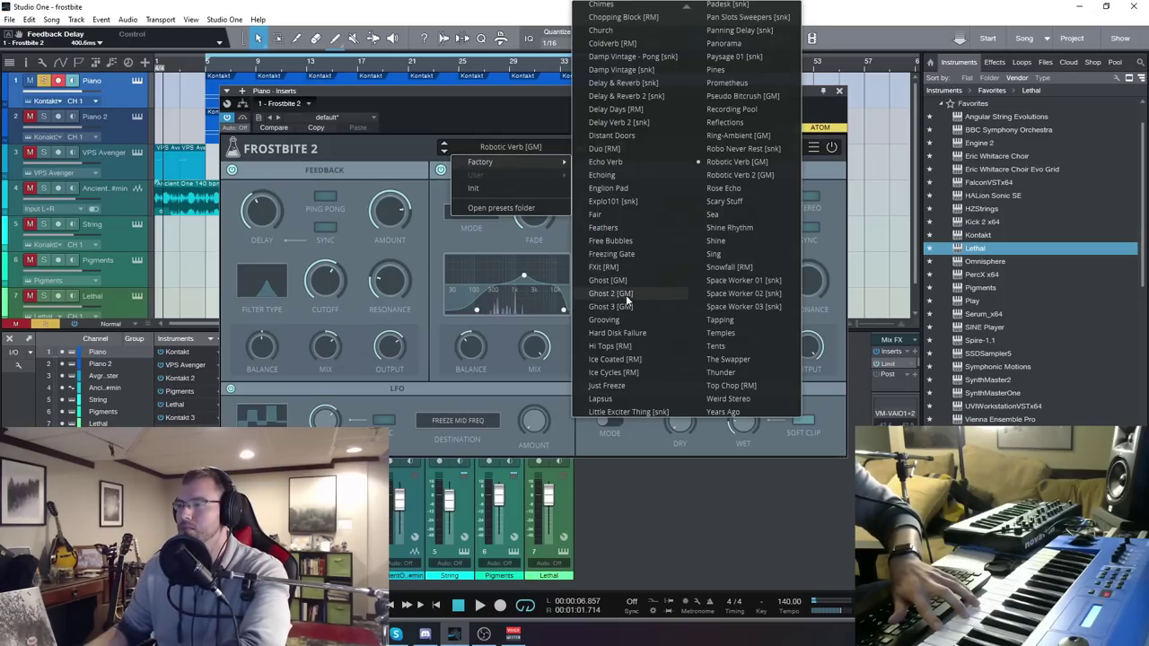
{"action": "left_click", "coordinate": [631, 334]}
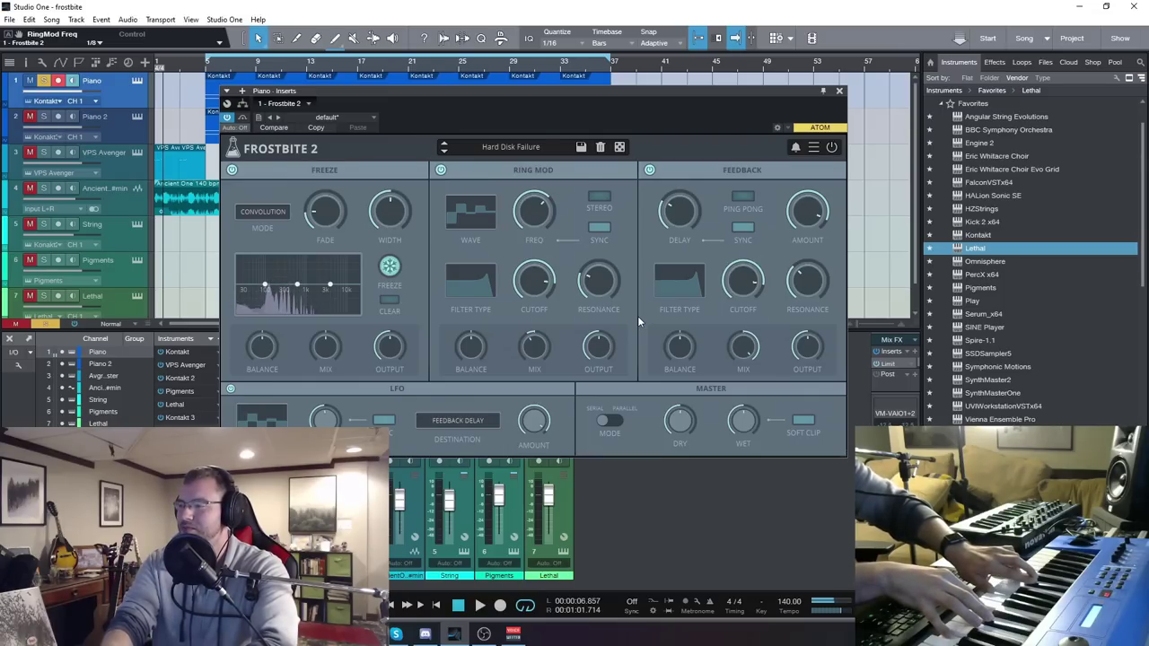
Step: Try the Hi Tops [RM] and Temples presets, then close the Frostbite 2 window
{"action": "left_click", "coordinate": [444, 143]}
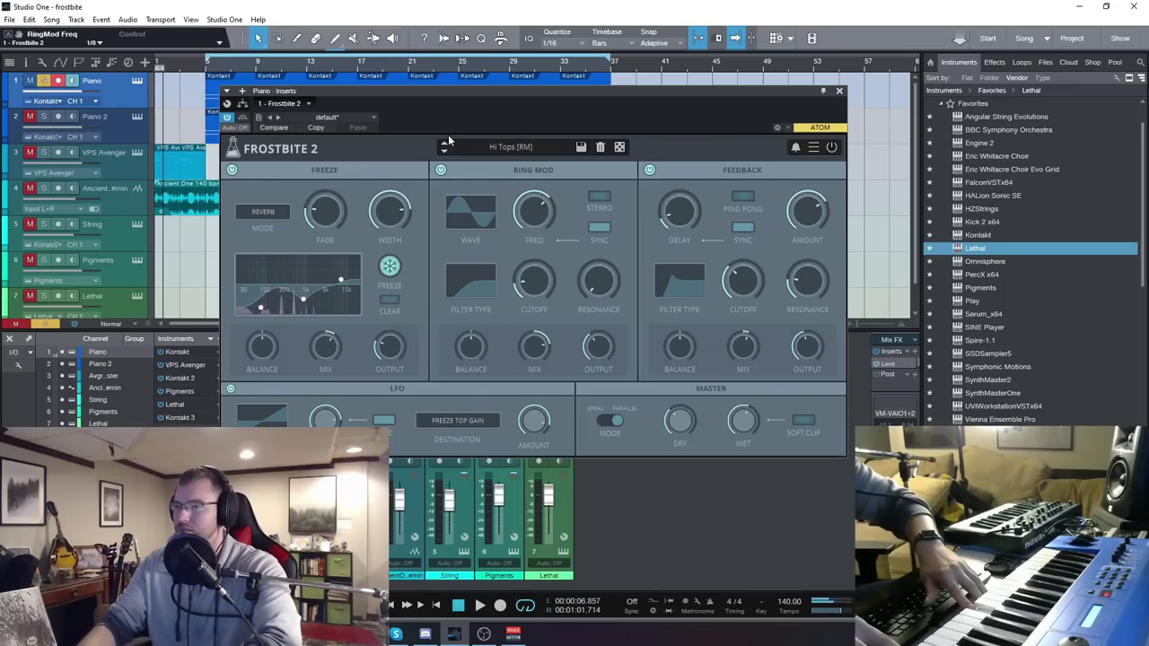
{"action": "left_click", "coordinate": [474, 145]}
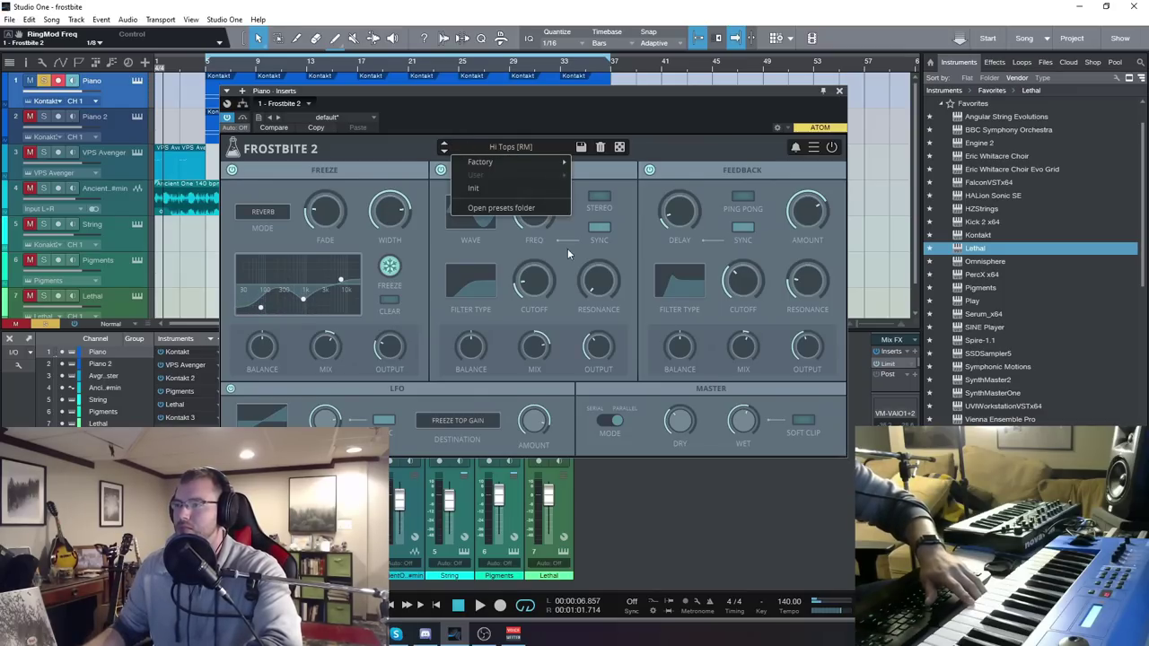
{"action": "left_click", "coordinate": [517, 163]}
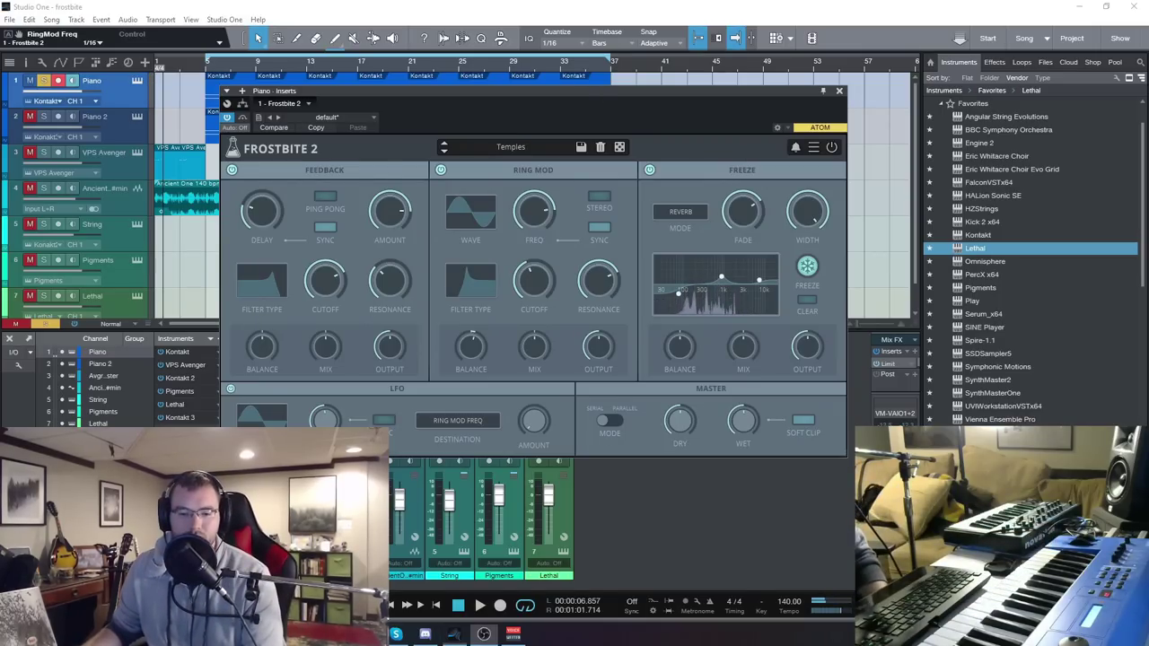
{"action": "left_click", "coordinate": [839, 91]}
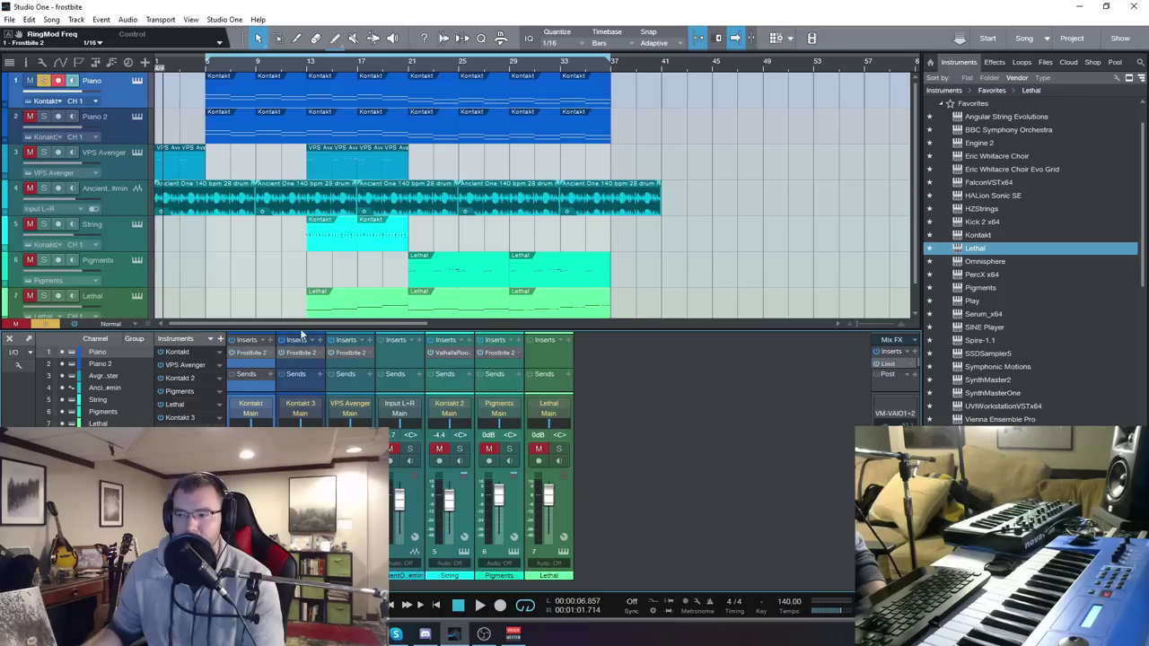
Step: Reopen the Piano's Frostbite 2, load Factory > Scary Stuff, and close the window
{"action": "left_click", "coordinate": [301, 352]}
{"action": "left_click", "coordinate": [513, 146]}
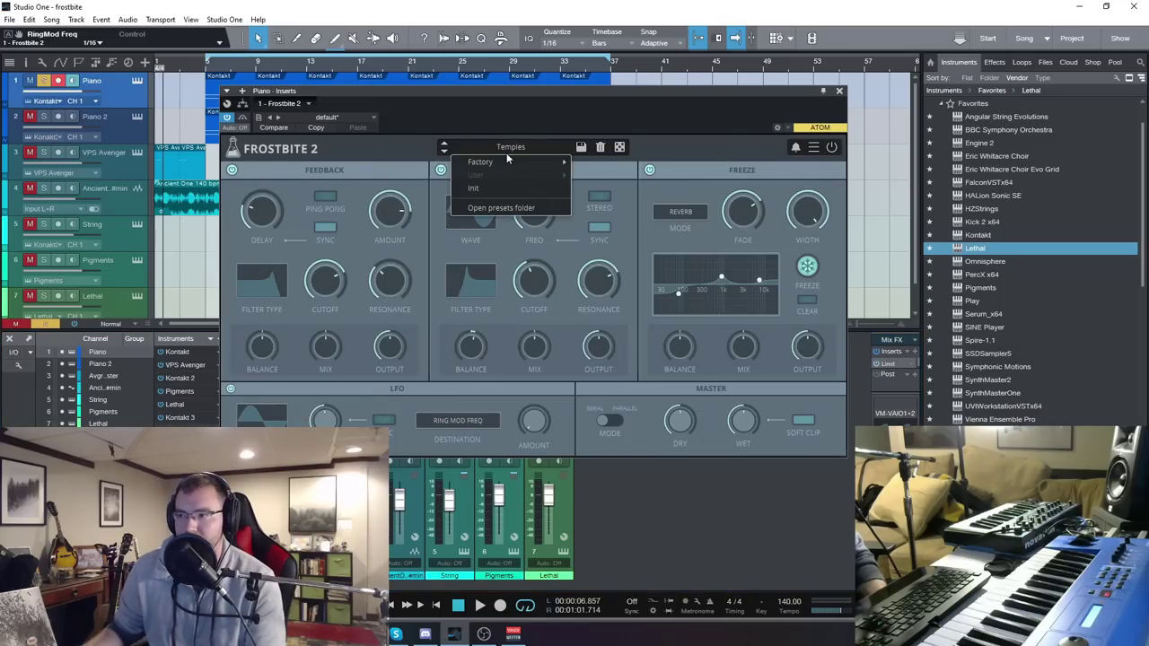
{"action": "mouse_move", "coordinate": [504, 161]}
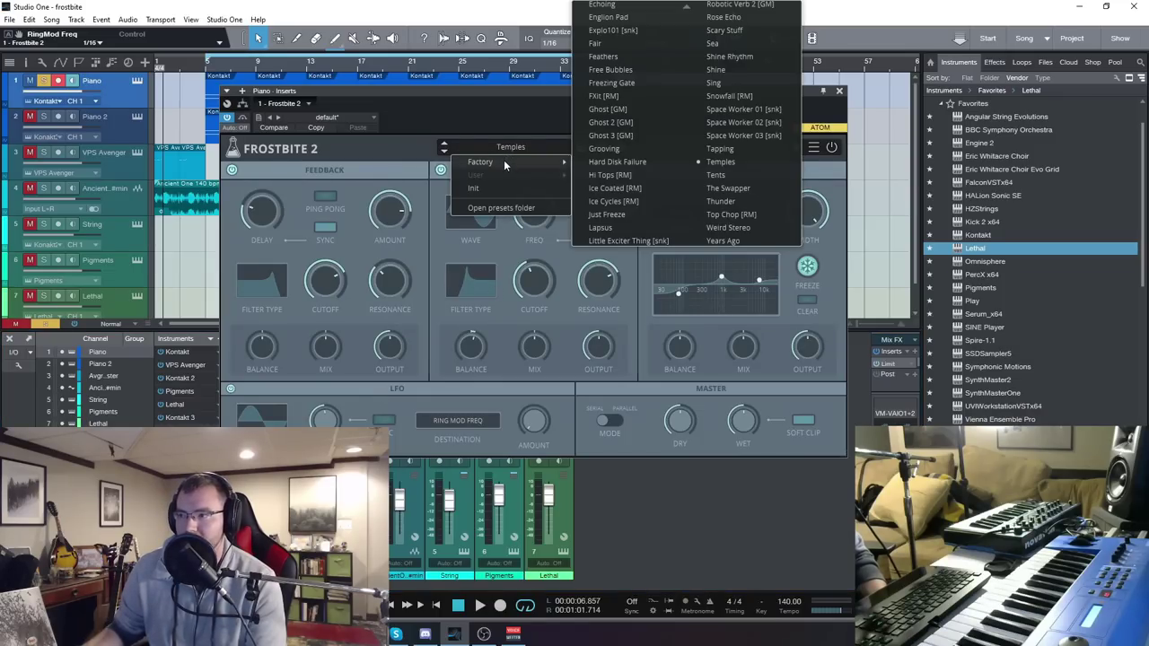
{"action": "left_click", "coordinate": [743, 28]}
{"action": "left_click", "coordinate": [839, 92]}
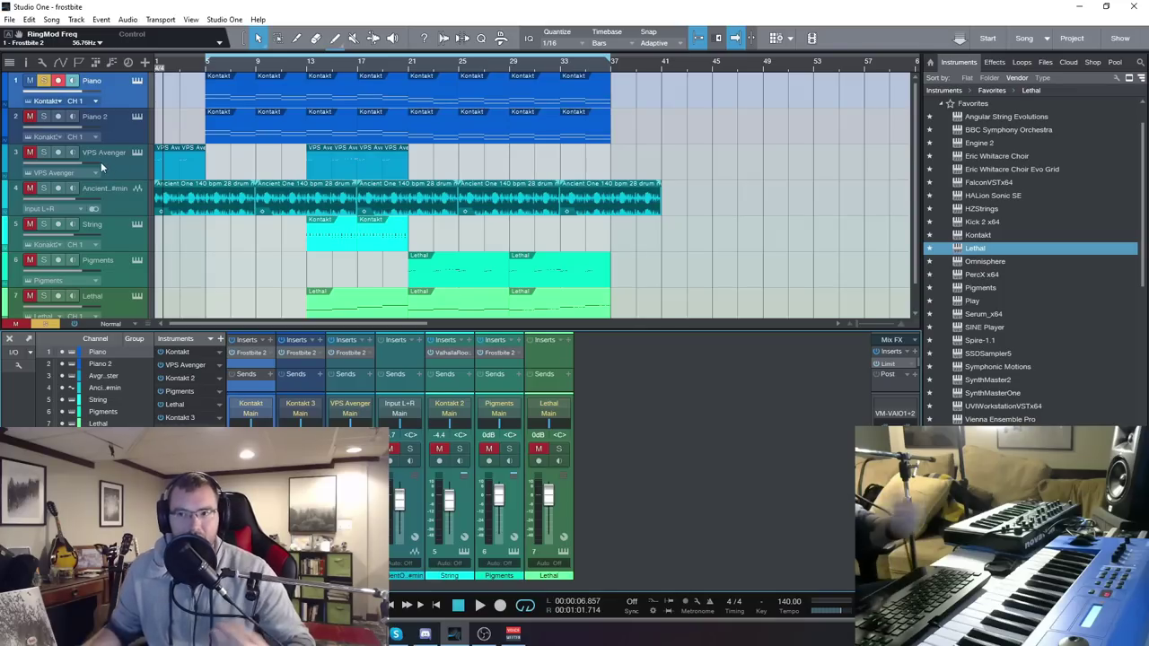
Step: Swap the solo from Piano to VPS Avenger and open its Frostbite 2 on Delay Days [RM]
{"action": "left_click", "coordinate": [43, 80]}
{"action": "left_click", "coordinate": [44, 153]}
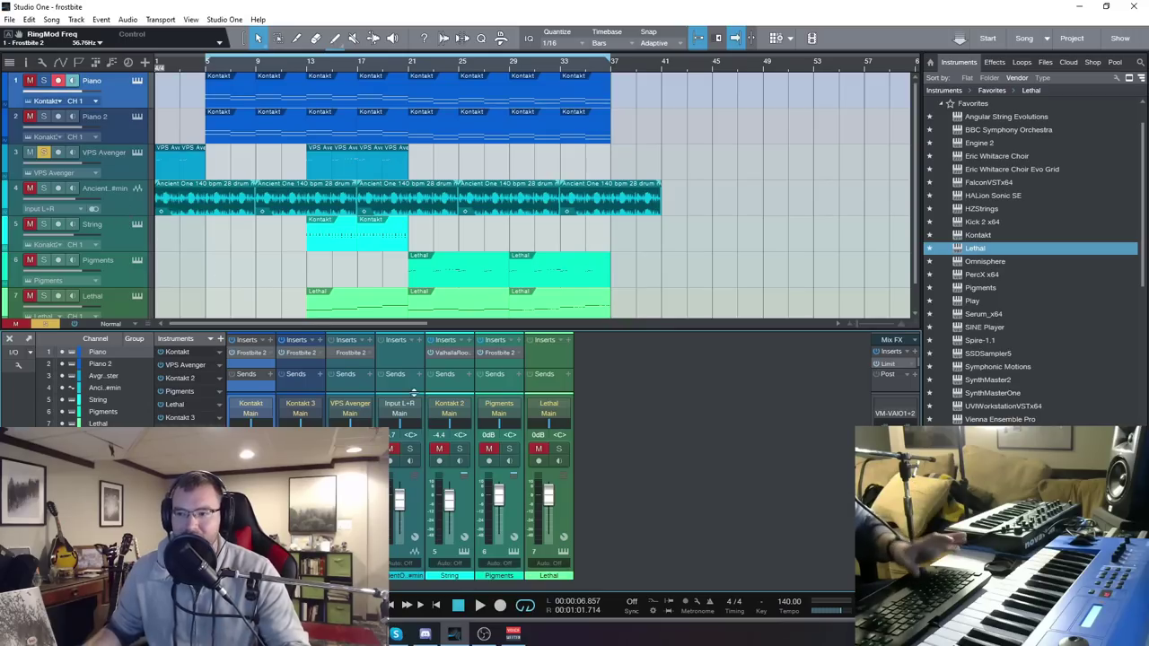
{"action": "left_click", "coordinate": [357, 354]}
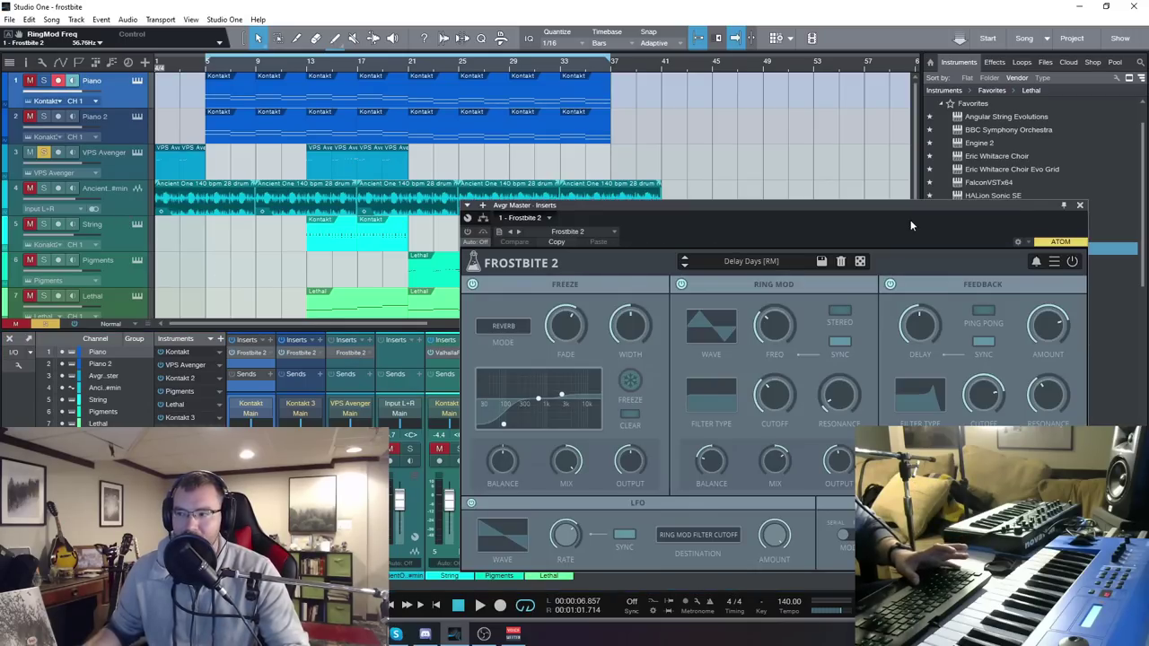
{"action": "left_click_drag", "start_coordinate": [919, 201], "coordinate": [840, 146]}
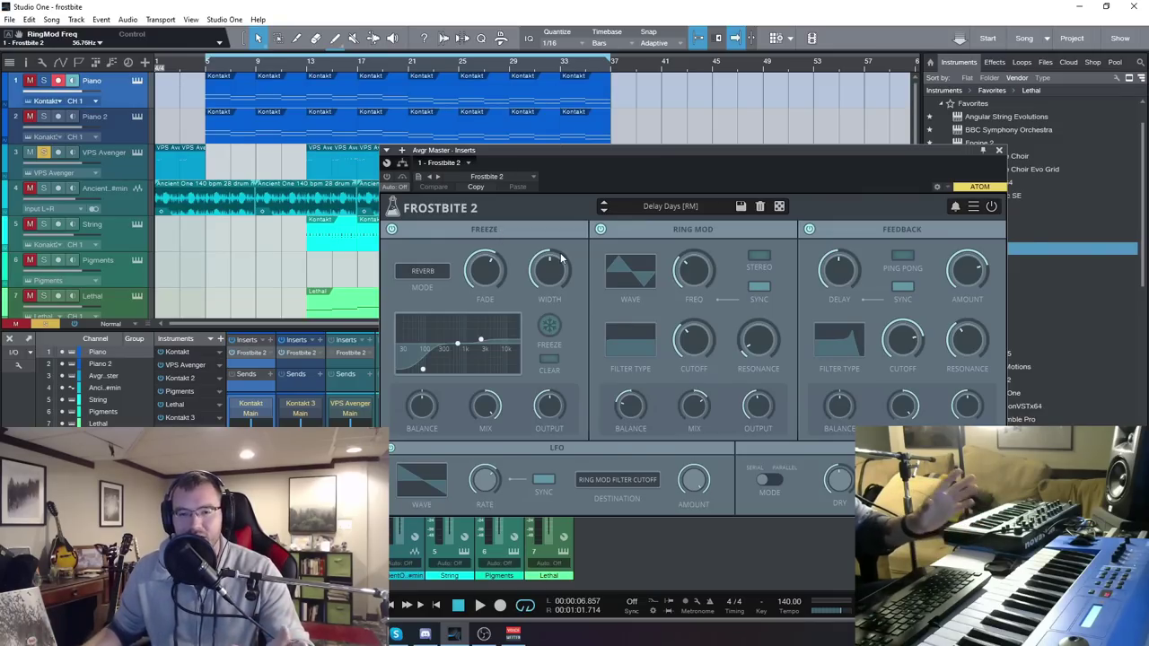
{"action": "left_click_drag", "start_coordinate": [505, 229], "coordinate": [465, 240]}
{"action": "left_click_drag", "start_coordinate": [681, 158], "coordinate": [476, 132]}
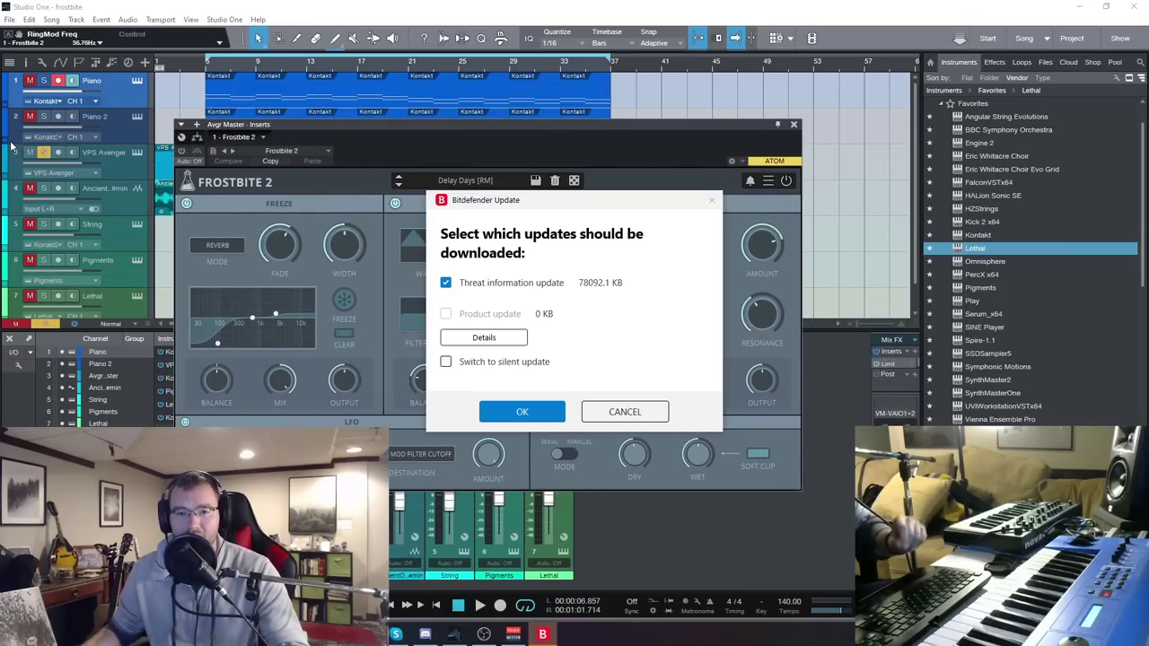
Step: Dismiss the Bitdefender update prompt and reposition the Frostbite 2 window up and right
{"action": "left_click", "coordinate": [515, 414]}
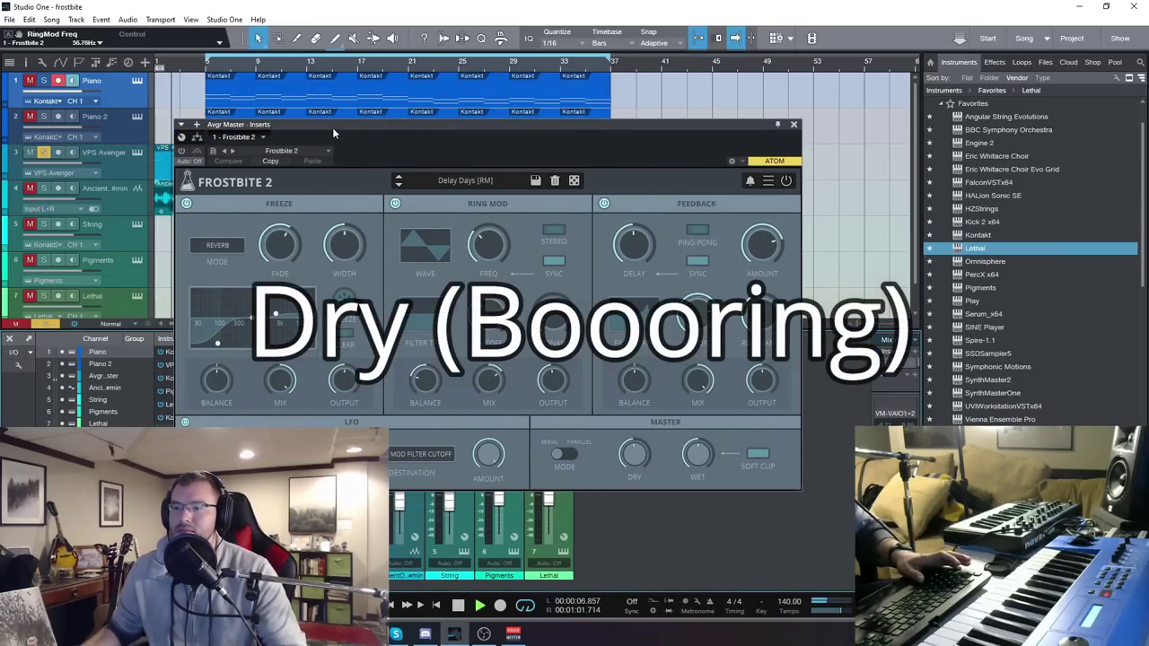
{"action": "left_click_drag", "start_coordinate": [332, 128], "coordinate": [592, 77]}
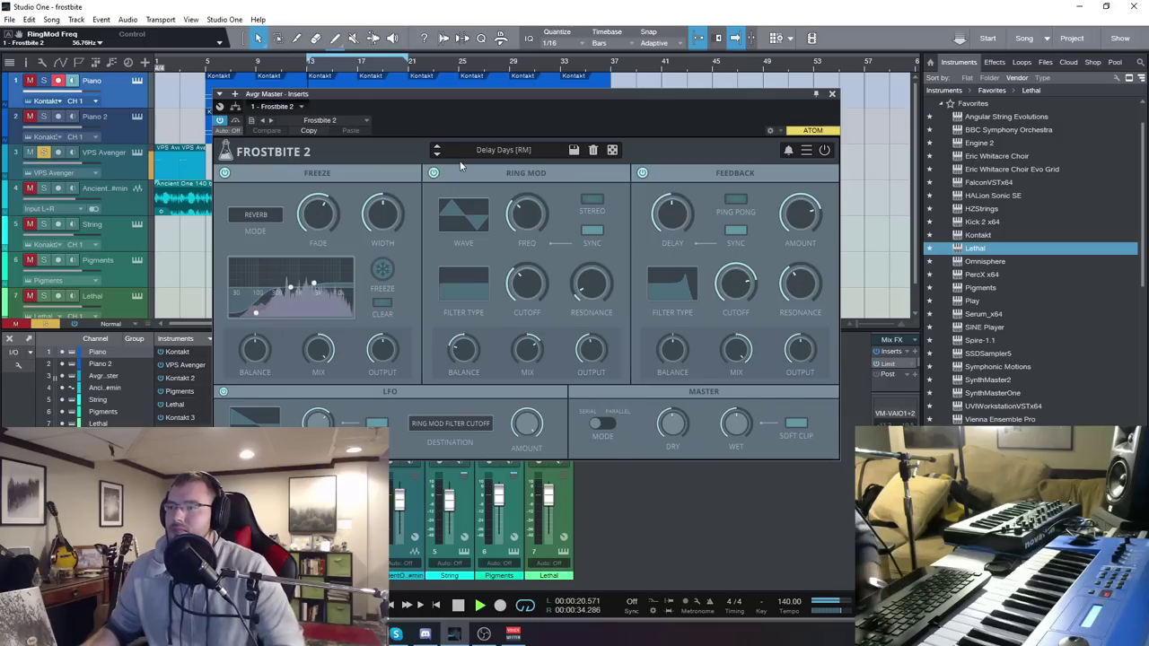
{"action": "left_click_drag", "start_coordinate": [500, 109], "coordinate": [528, 110]}
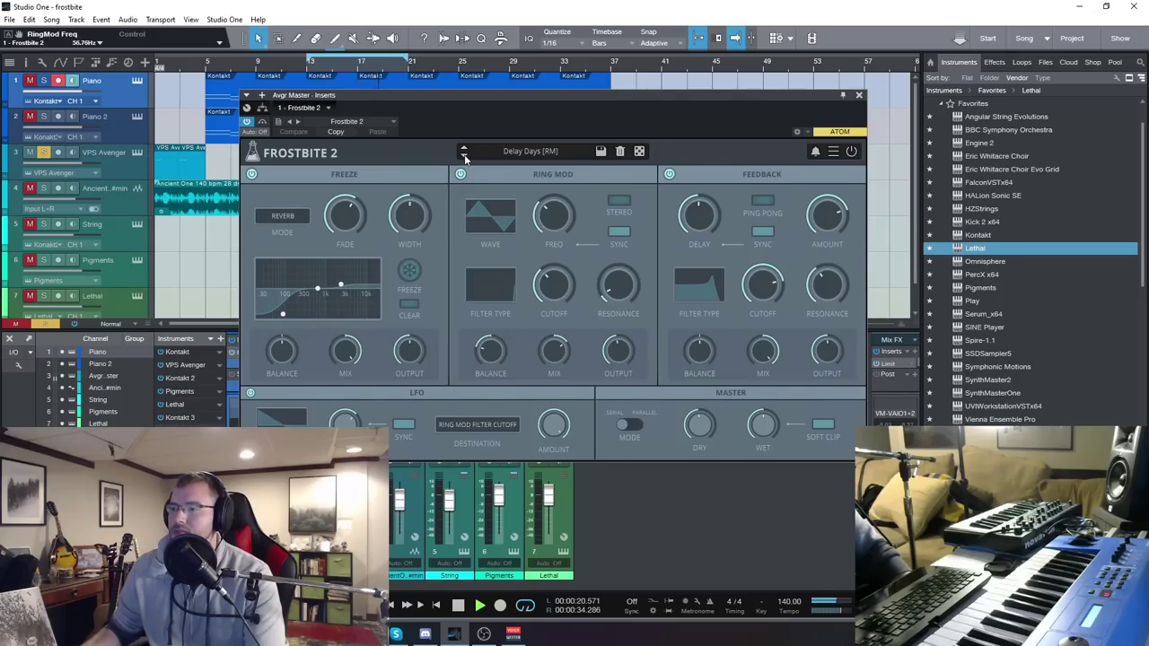
Step: Load the Feathers preset in the VPS Avenger's Frostbite 2
{"action": "left_click_drag", "start_coordinate": [546, 96], "coordinate": [583, 98]}
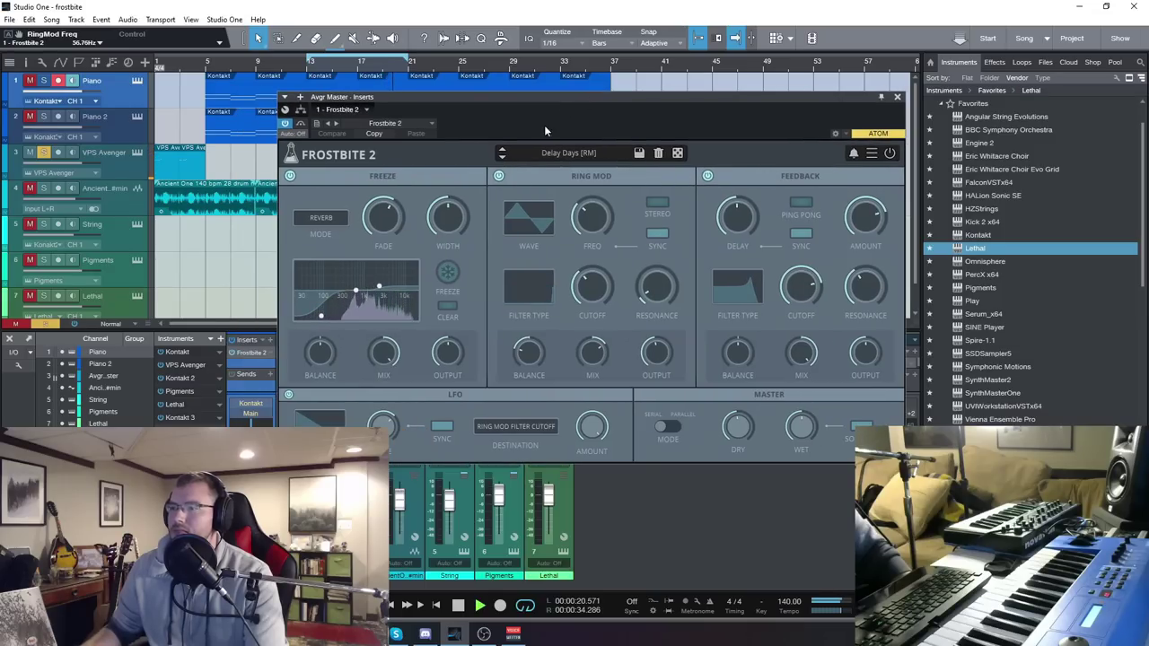
{"action": "left_click", "coordinate": [549, 153]}
{"action": "mouse_move", "coordinate": [549, 168]}
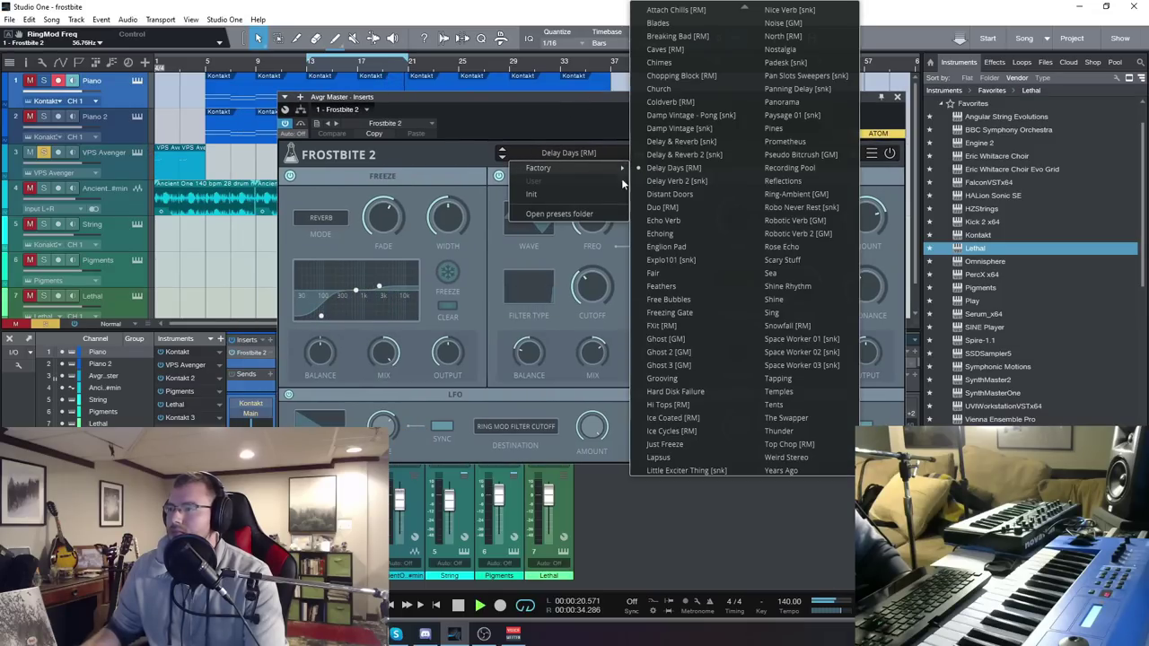
{"action": "left_click", "coordinate": [691, 287]}
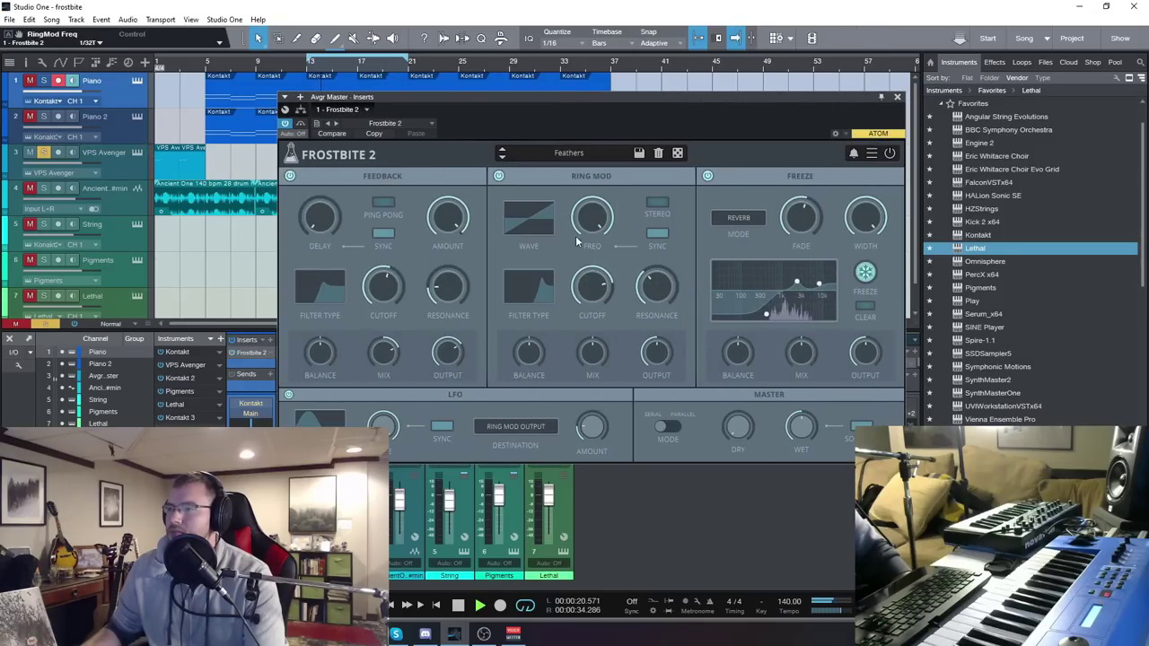
Step: Move the plugin window down to uncover Piano 2 and load the Weird Stereo preset
{"action": "left_click_drag", "start_coordinate": [475, 113], "coordinate": [487, 144]}
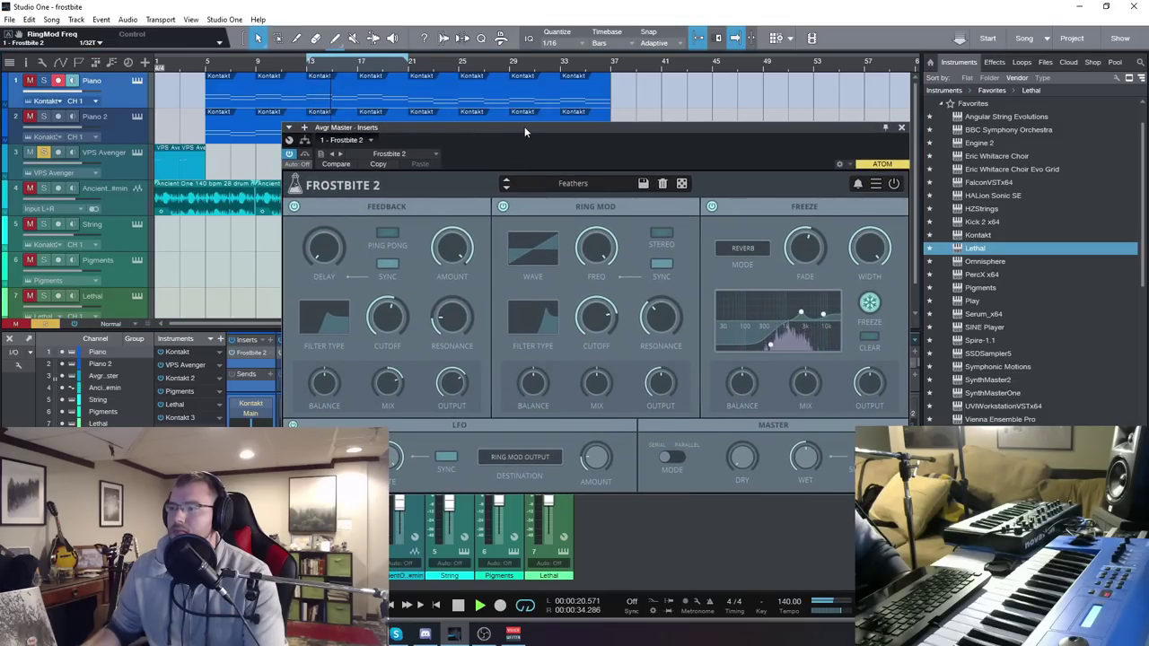
{"action": "left_click", "coordinate": [556, 183]}
{"action": "mouse_move", "coordinate": [568, 199]}
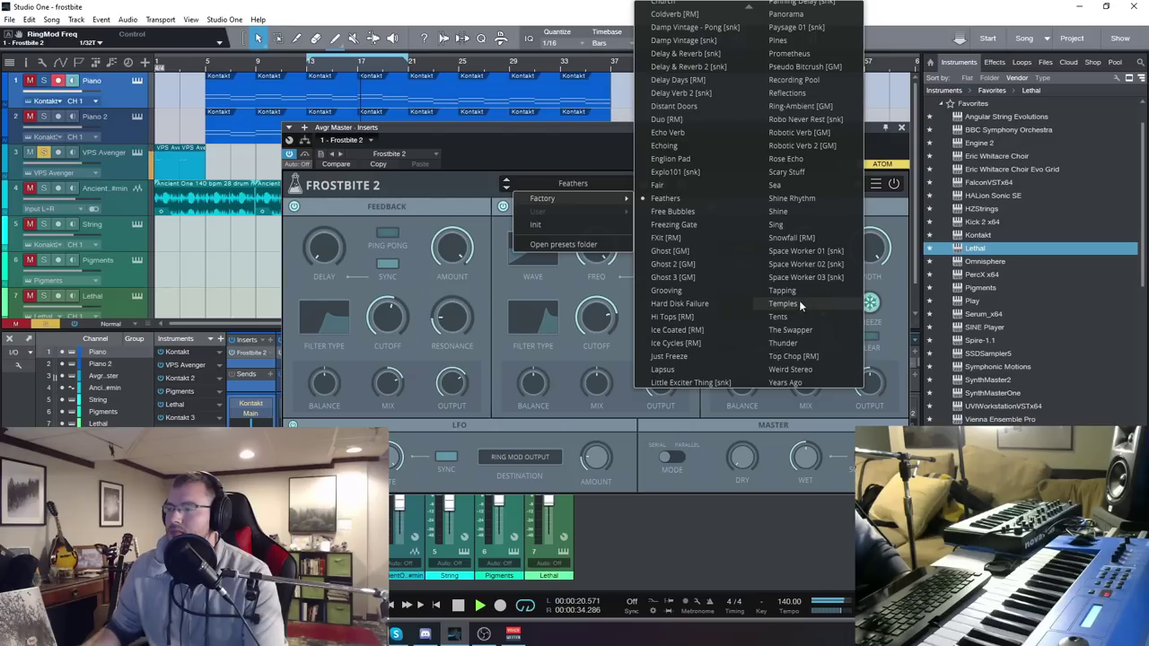
{"action": "left_click", "coordinate": [811, 370]}
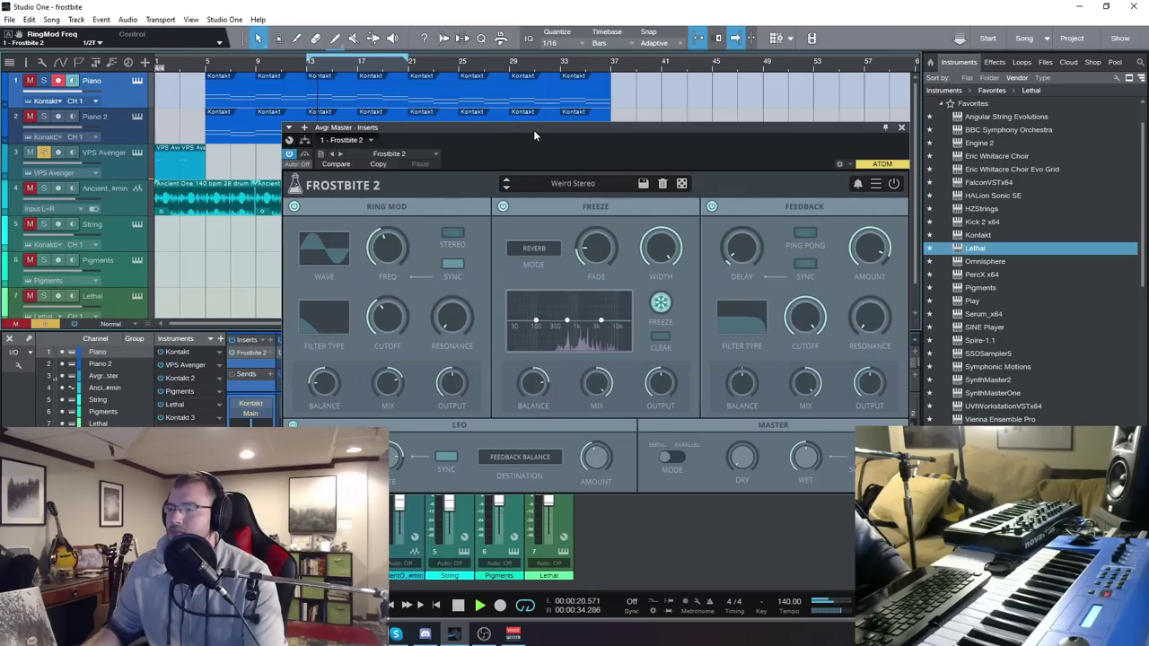
Step: Raise the wet level to 7.3 dB and the Freeze fade to about 50%
{"action": "left_click_drag", "start_coordinate": [803, 458], "coordinate": [813, 438]}
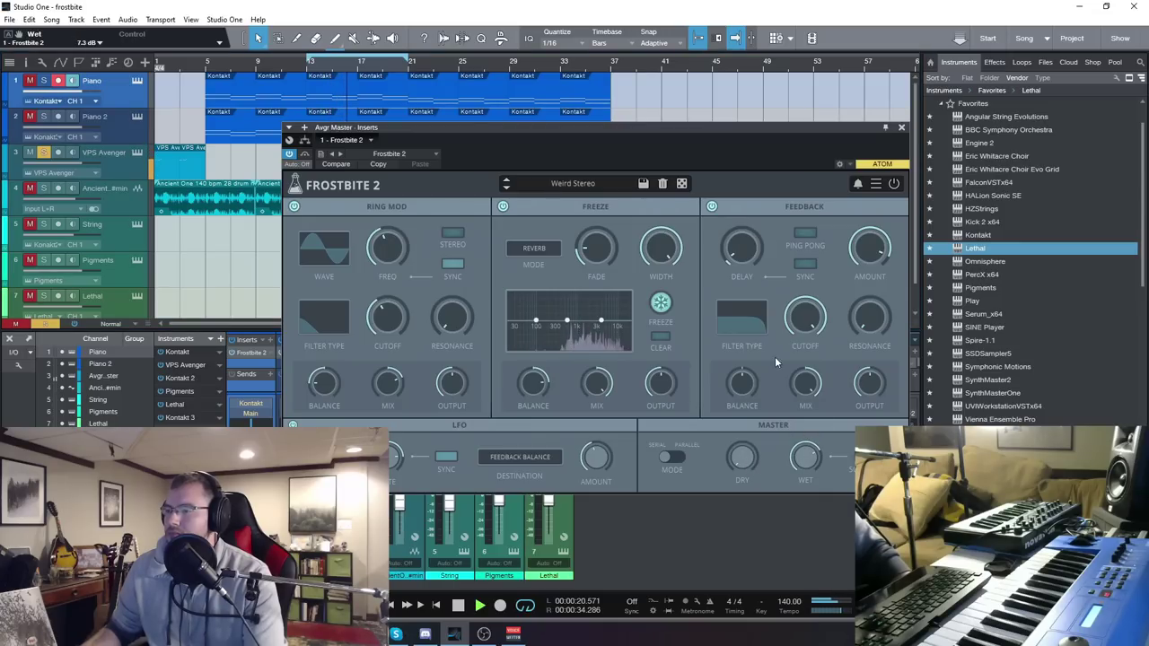
{"action": "left_click_drag", "start_coordinate": [709, 131], "coordinate": [684, 170]}
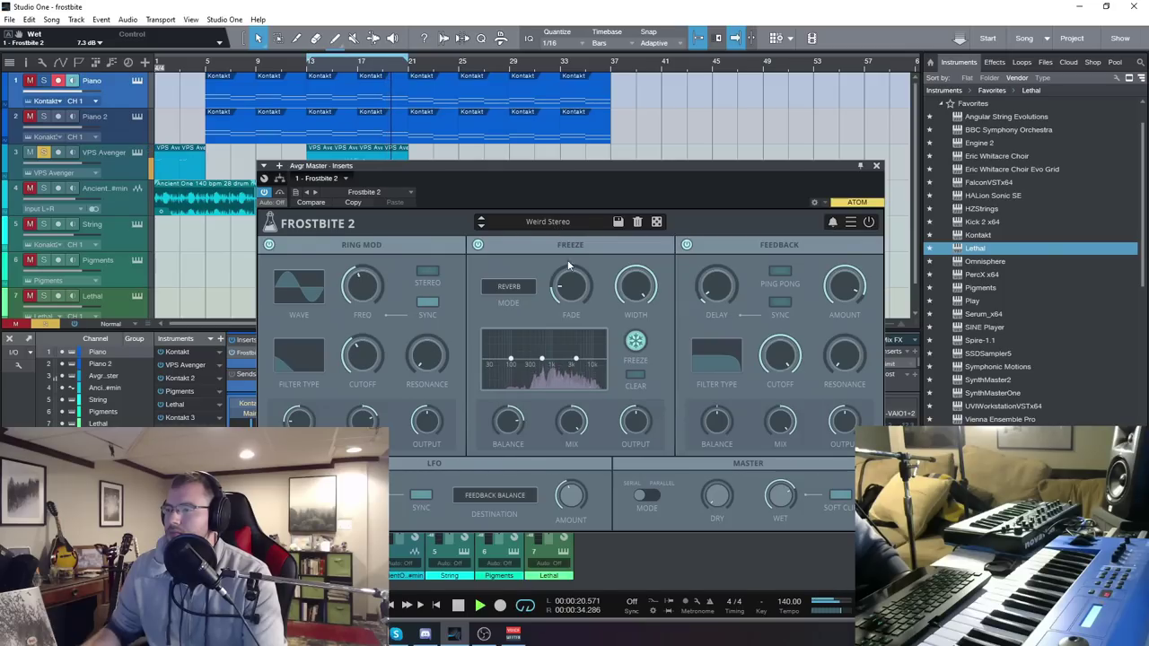
{"action": "left_click_drag", "start_coordinate": [574, 293], "coordinate": [579, 252]}
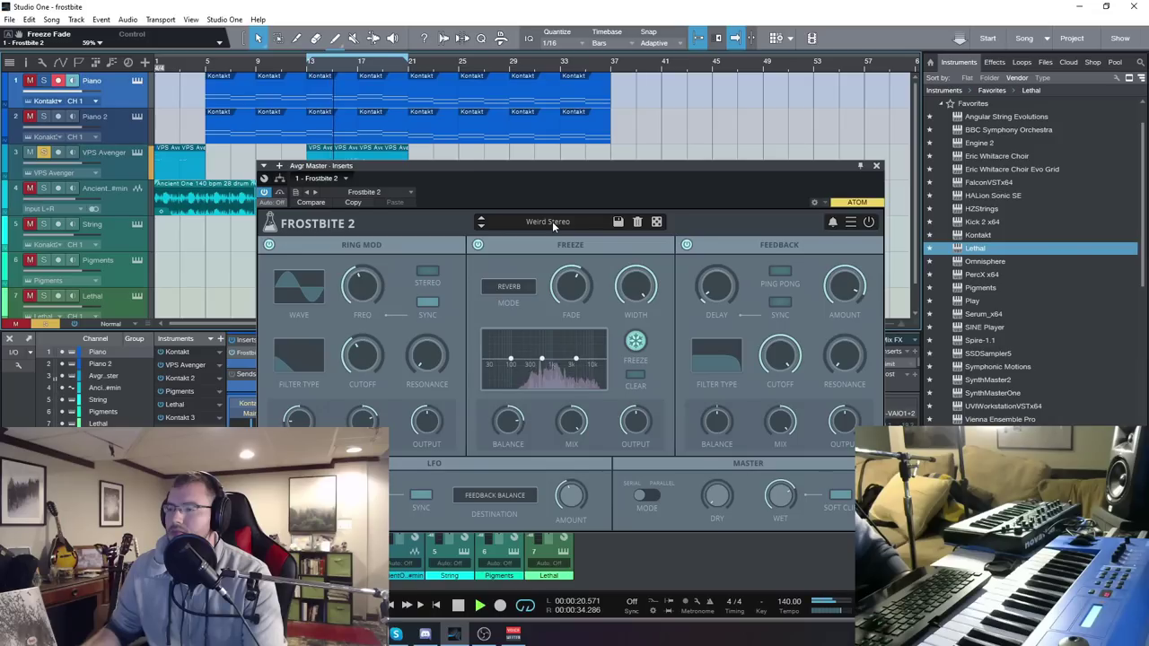
{"action": "left_click", "coordinate": [551, 221]}
{"action": "mouse_move", "coordinate": [544, 236]}
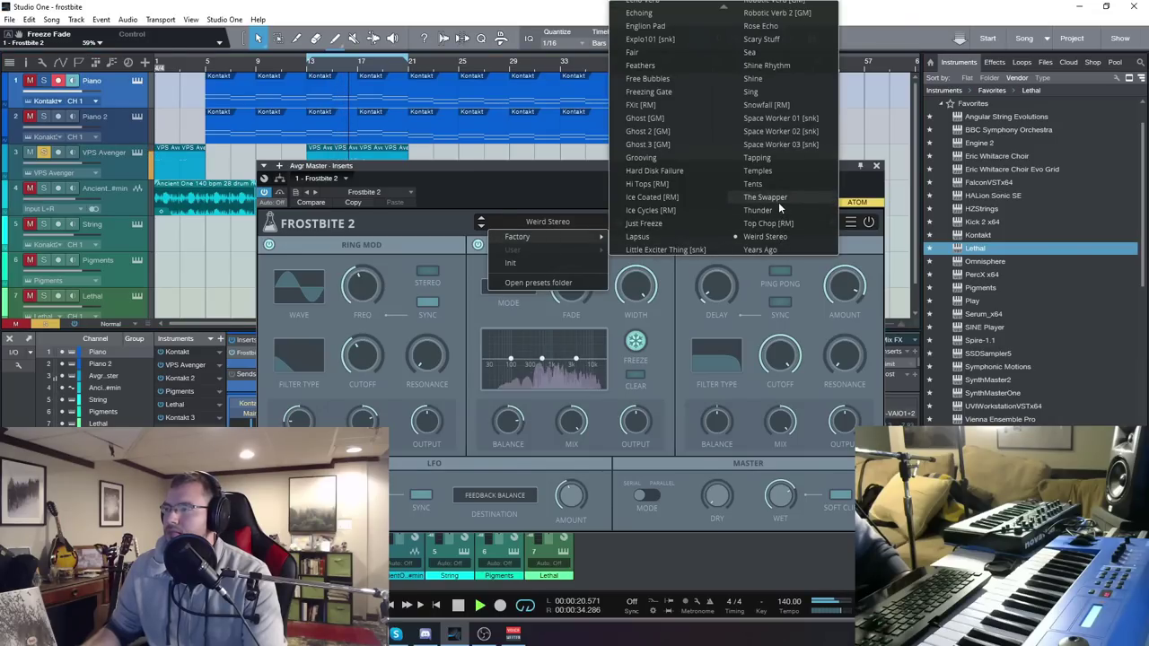
Step: Load the Tapping preset, lengthen the feedback delay to 366.5ms, and stop playback
{"action": "left_click", "coordinate": [759, 157]}
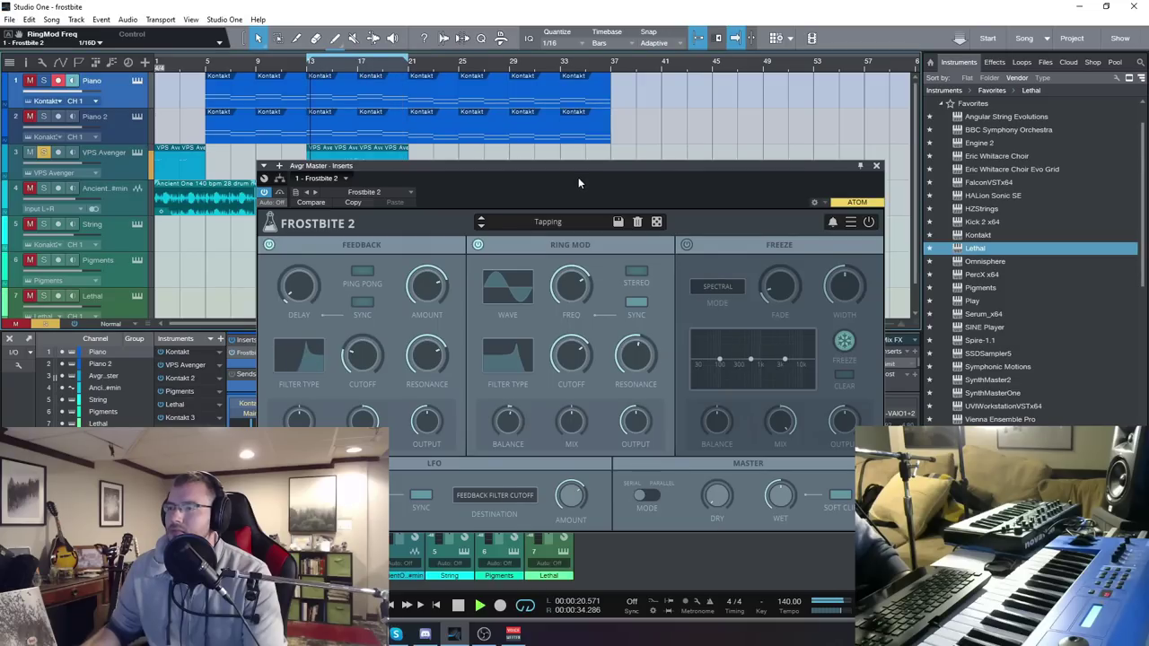
{"action": "left_click_drag", "start_coordinate": [585, 165], "coordinate": [579, 155]}
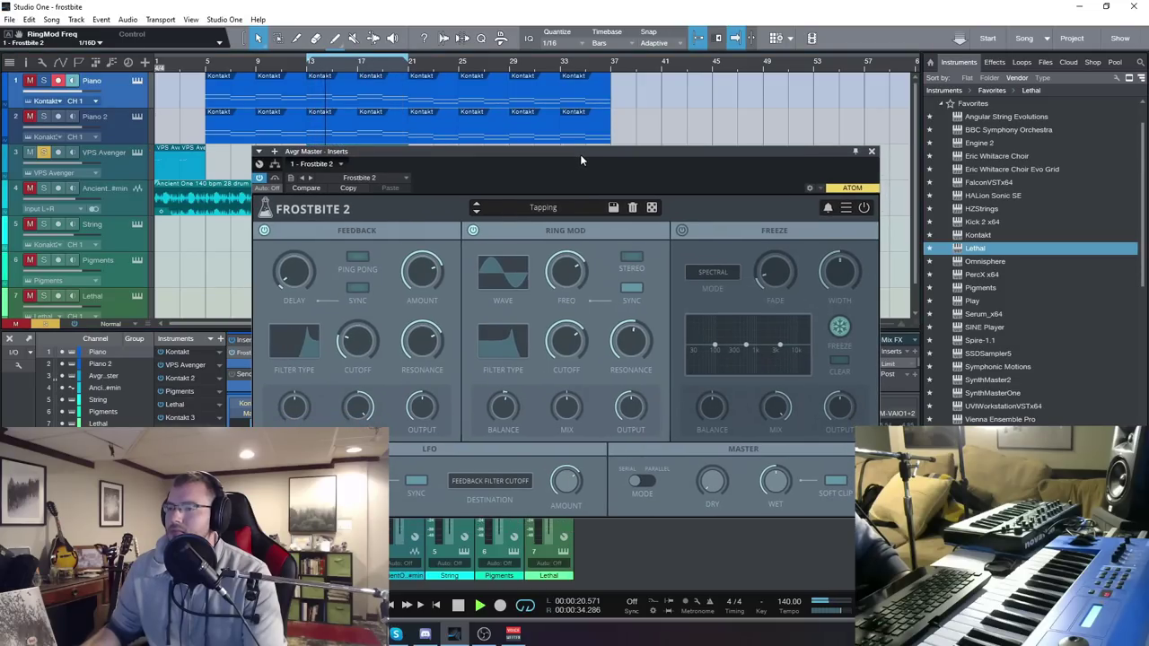
{"action": "mouse_move", "coordinate": [302, 238]}
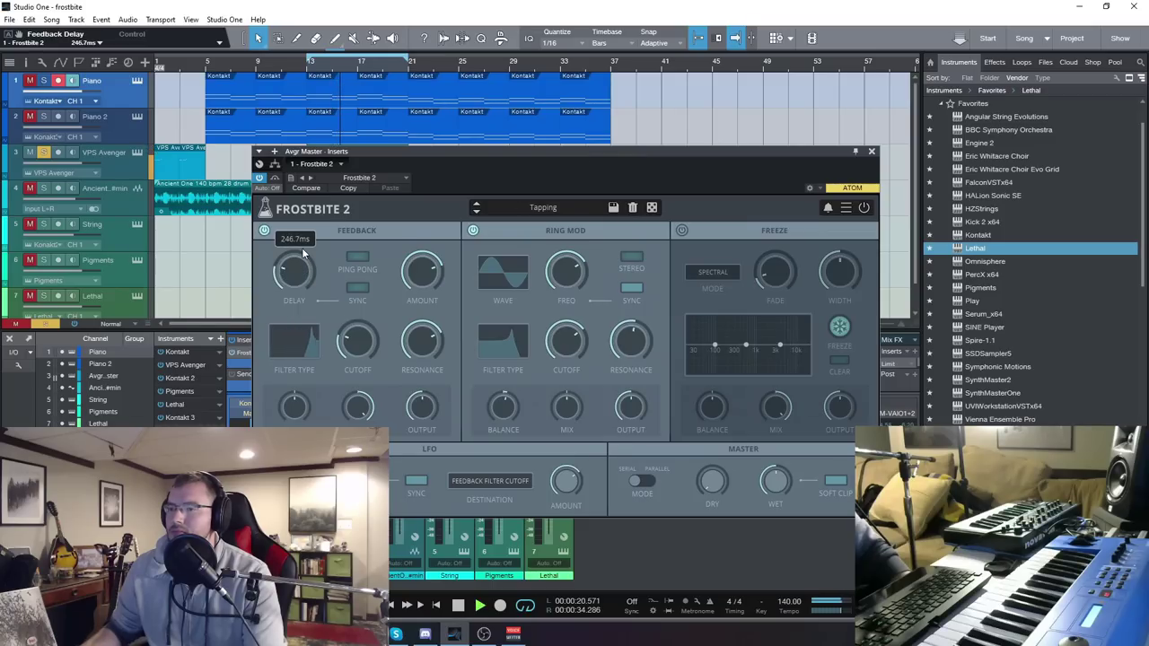
{"action": "left_click_drag", "start_coordinate": [303, 238], "coordinate": [305, 231]}
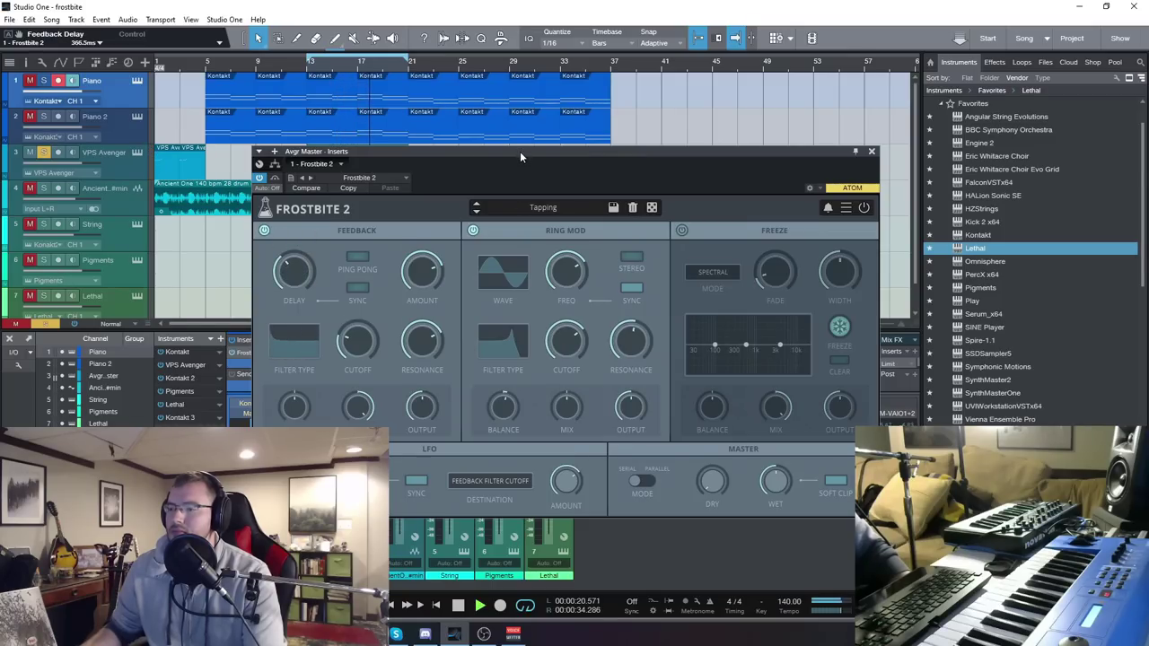
{"action": "key", "text": "space"}
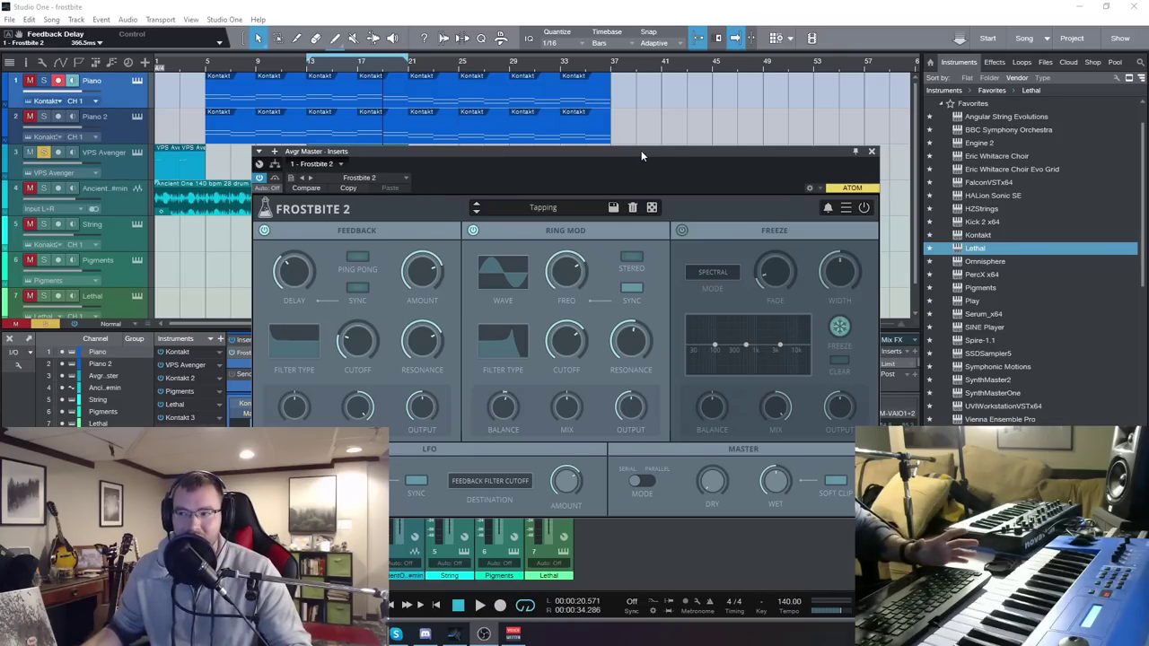
{"action": "left_click_drag", "start_coordinate": [641, 150], "coordinate": [560, 112]}
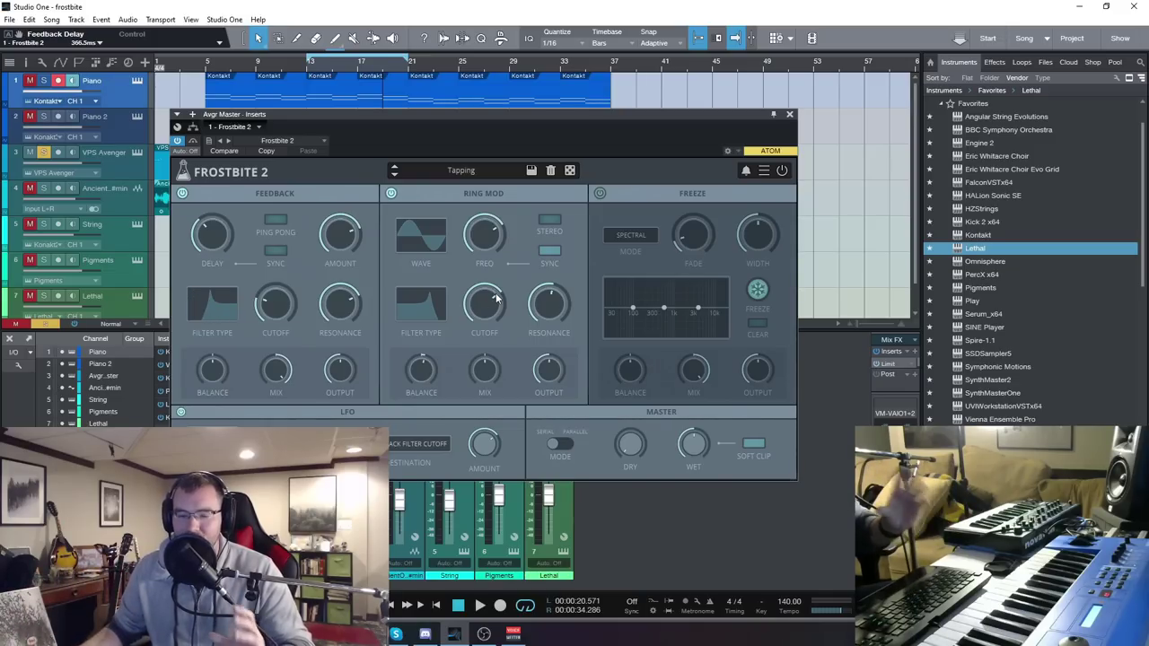
{"action": "left_click_drag", "start_coordinate": [614, 111], "coordinate": [595, 113]}
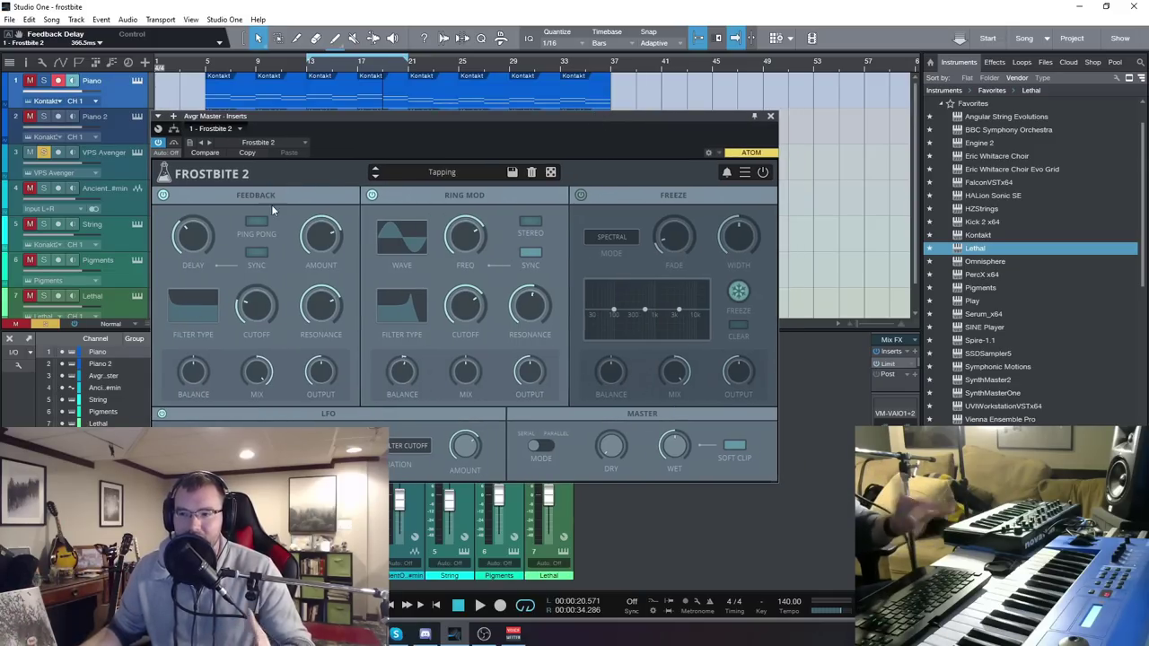
Step: Close Frostbite 2, arm Pigments, and move the loop and song position to bar 21
{"action": "left_click", "coordinate": [769, 119]}
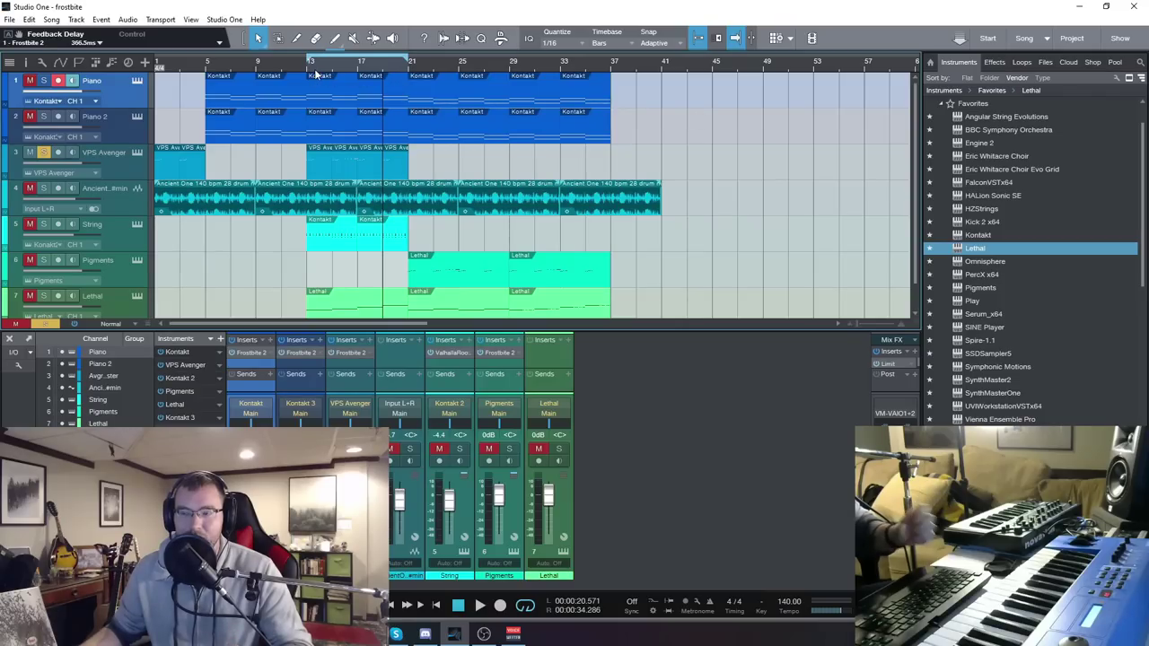
{"action": "scroll", "coordinate": [173, 224], "scroll_direction": "down", "scroll_amount": 1}
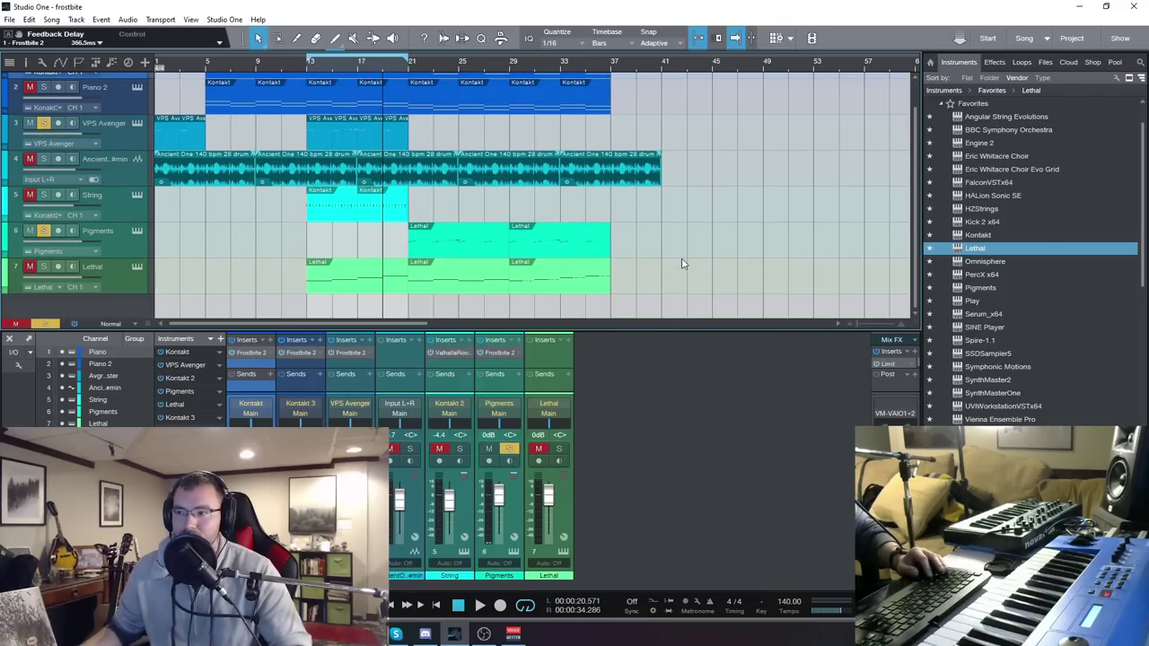
{"action": "left_click", "coordinate": [482, 240]}
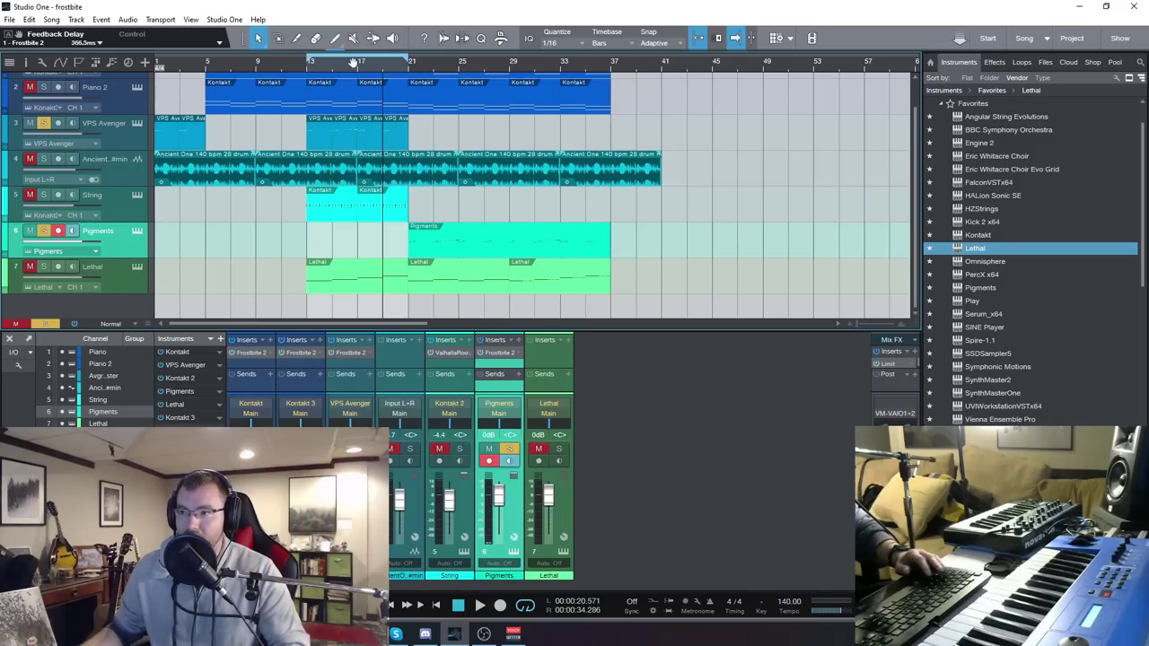
{"action": "left_click_drag", "start_coordinate": [355, 62], "coordinate": [611, 61]}
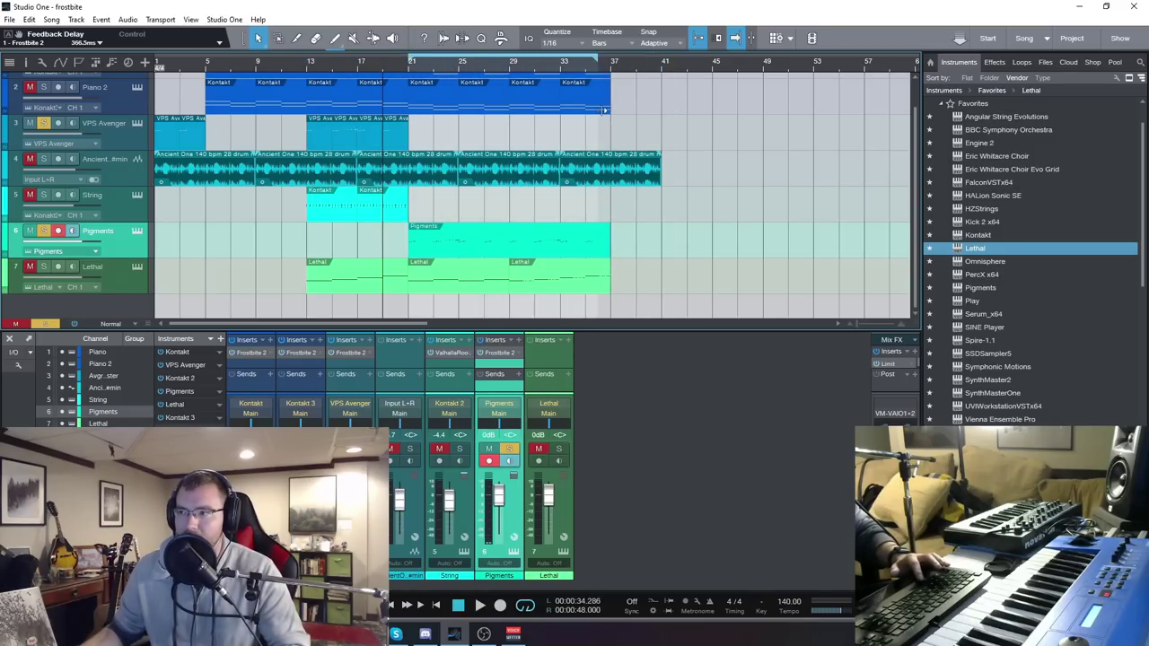
{"action": "left_click", "coordinate": [410, 71]}
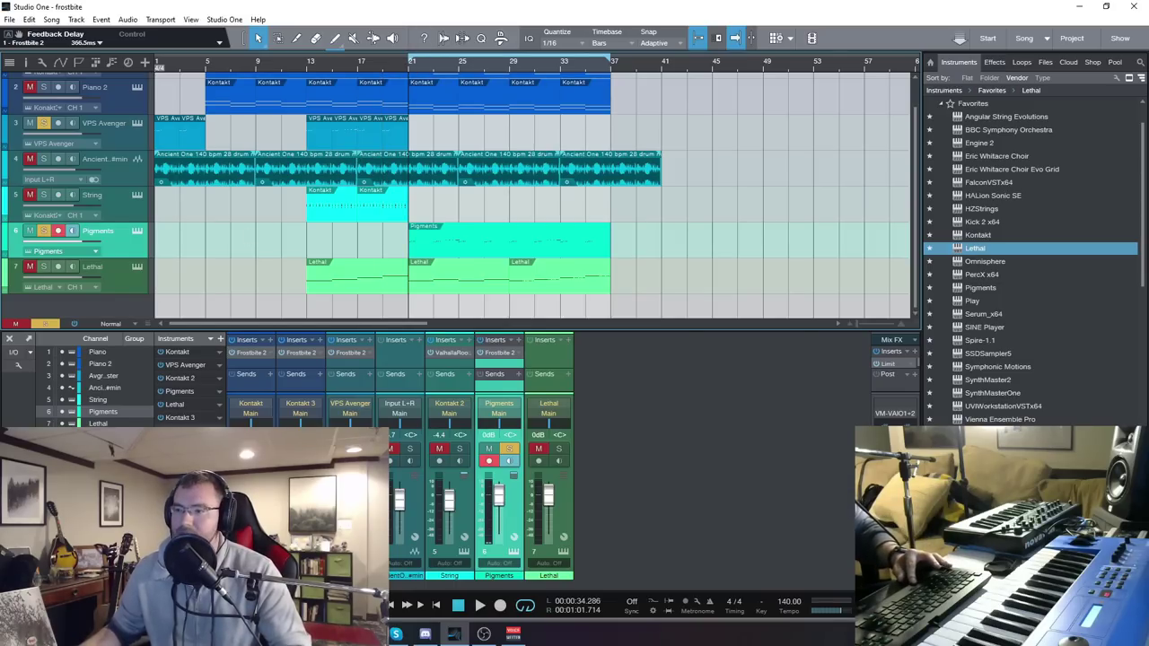
{"action": "scroll", "coordinate": [628, 269], "scroll_direction": "right", "scroll_amount": 1}
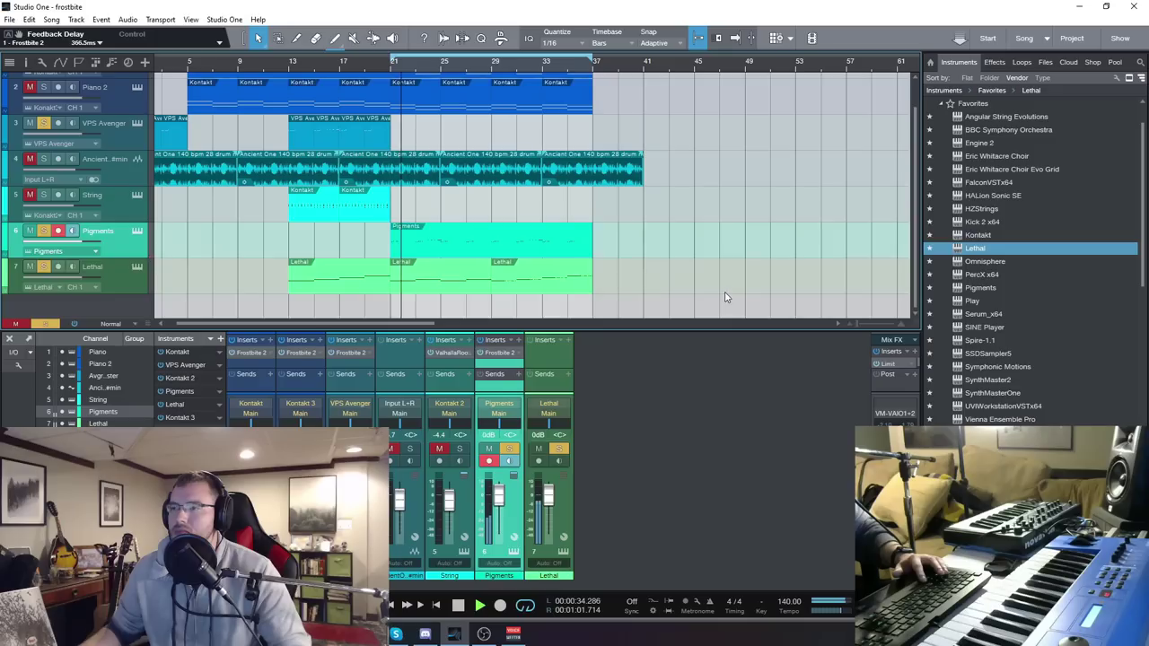
{"action": "scroll", "coordinate": [727, 297], "scroll_direction": "up", "scroll_amount": 1}
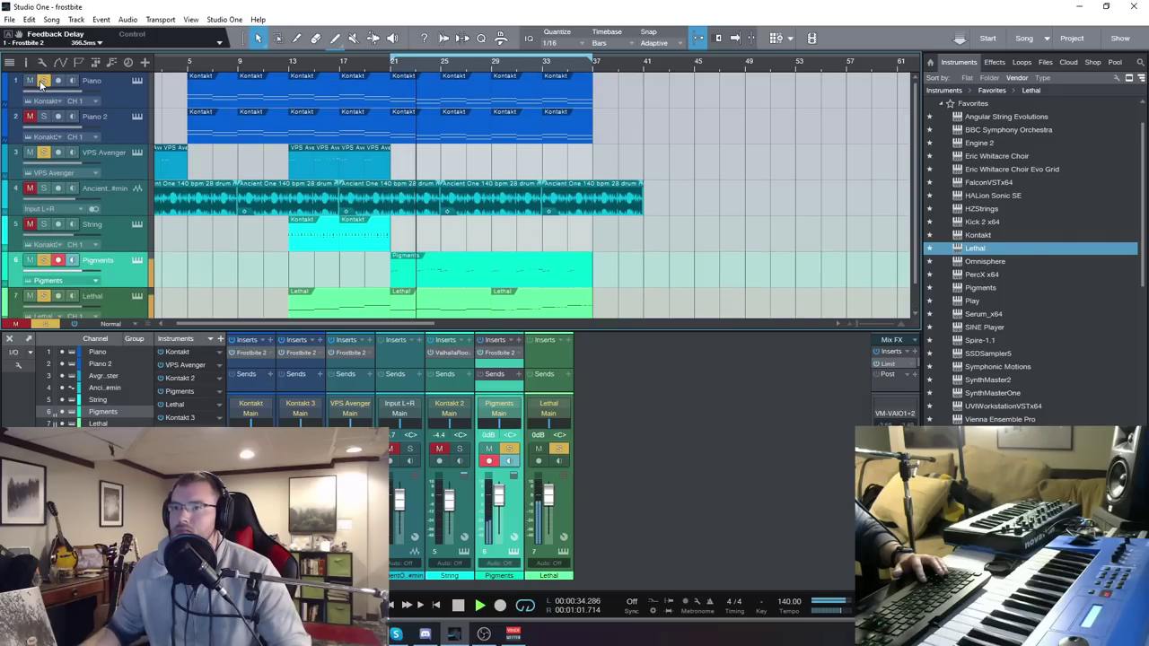
Step: Solo the drum loop track and turn on autoscroll to follow the playhead
{"action": "scroll", "coordinate": [225, 246], "scroll_direction": "down", "scroll_amount": 1}
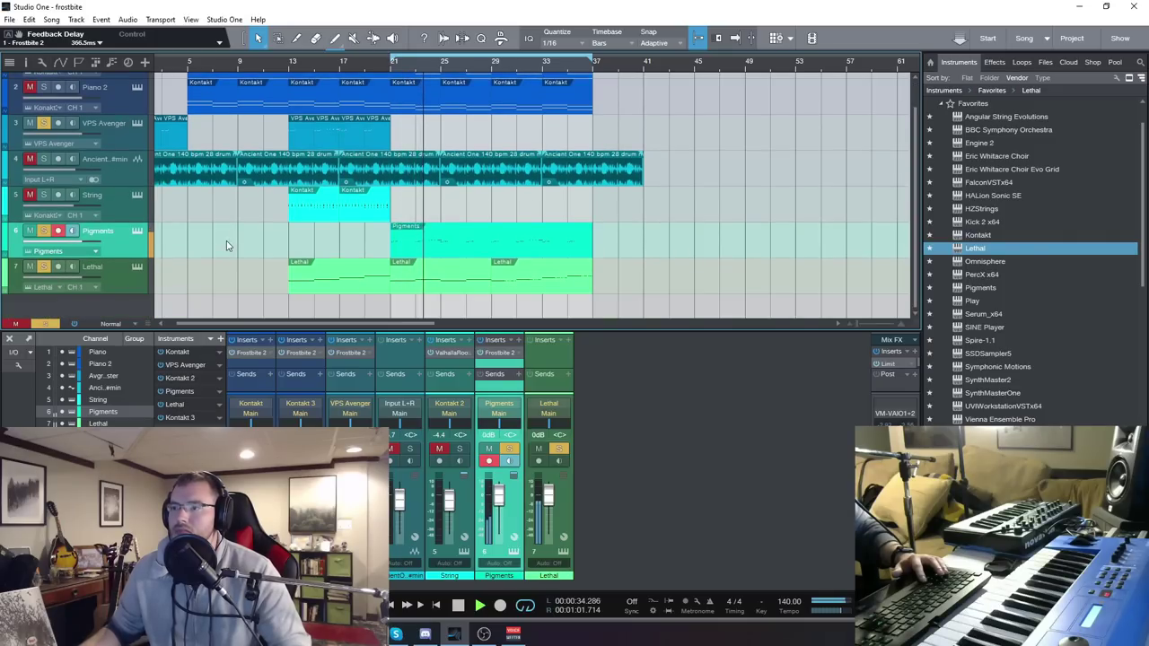
{"action": "left_click", "coordinate": [46, 159]}
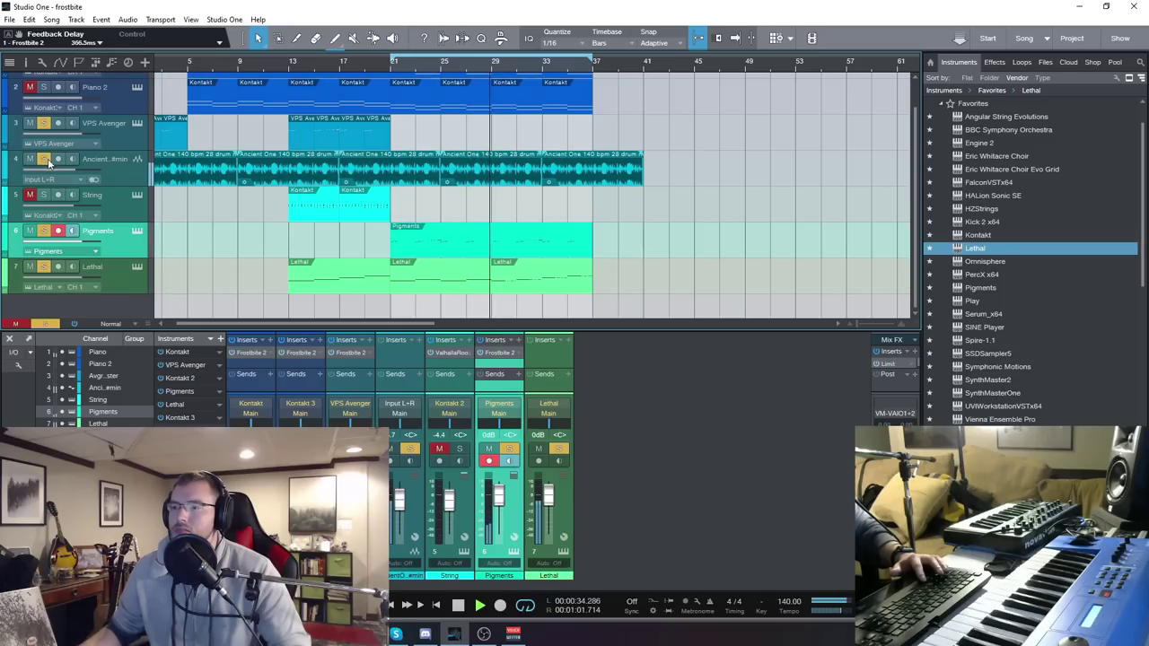
{"action": "scroll", "coordinate": [213, 293], "scroll_direction": "left", "scroll_amount": 2}
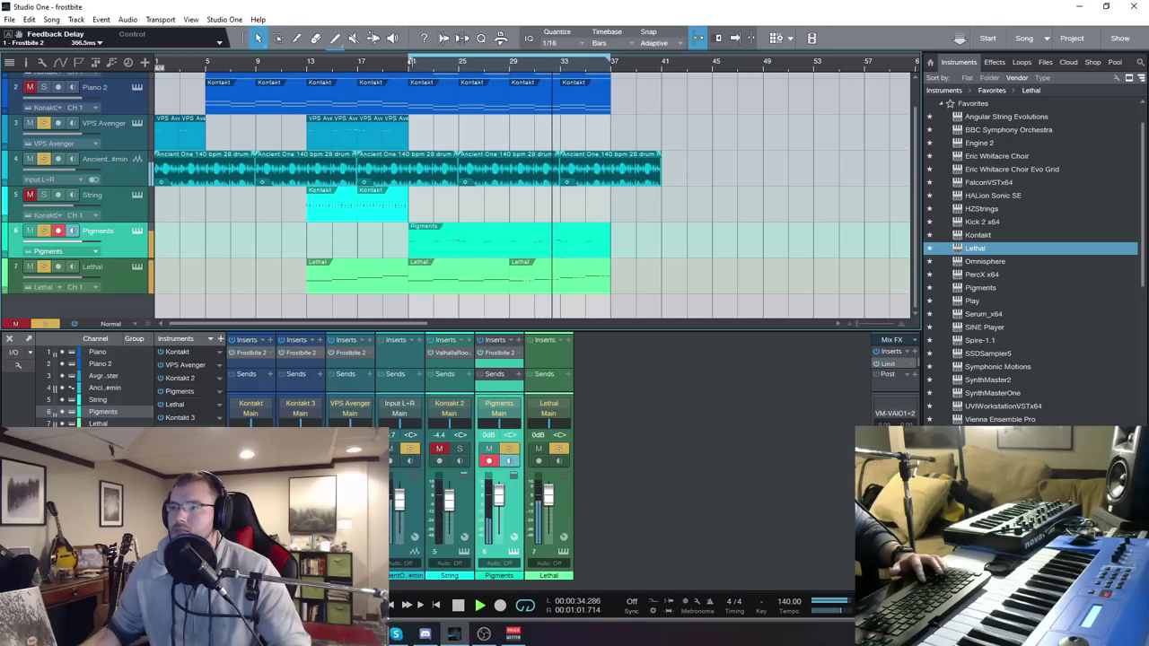
{"action": "key", "text": "f"}
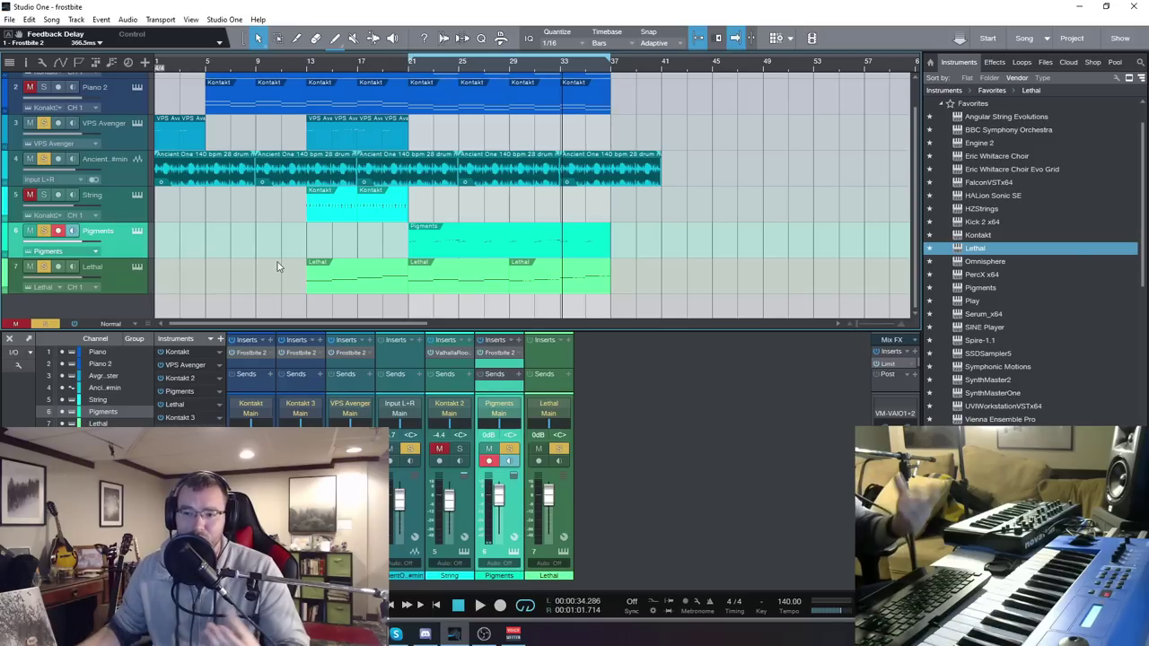
Step: Select through Lethal, drum loop and VPS Avenger to arm Piano 2, then return to zero
{"action": "left_click", "coordinate": [137, 273]}
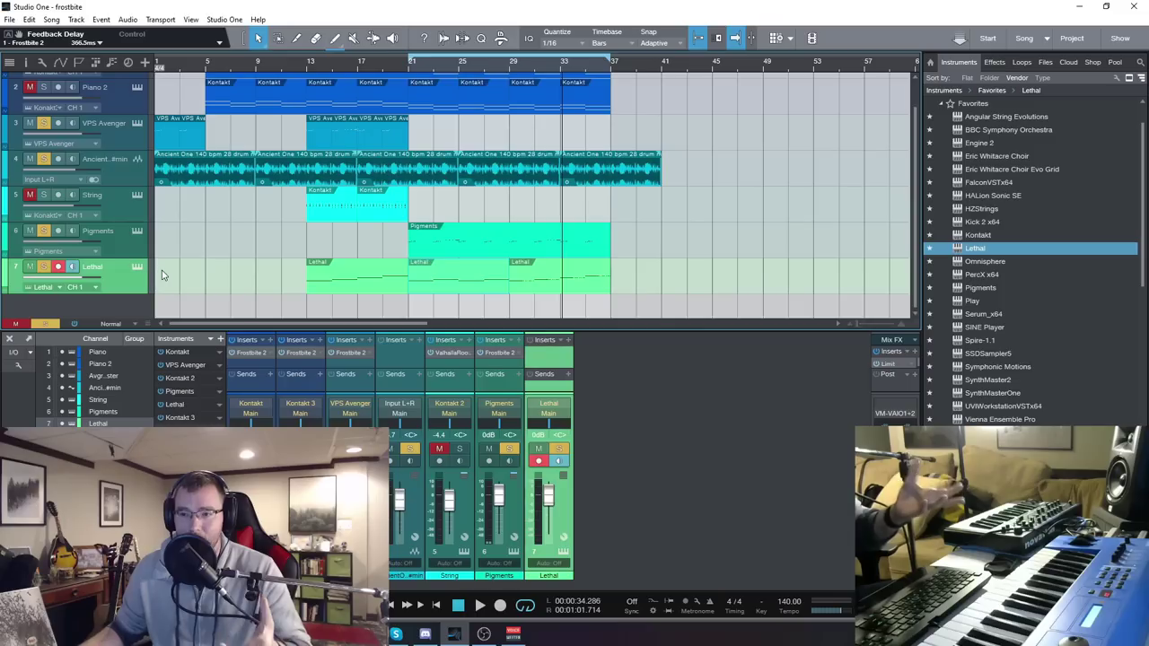
{"action": "scroll", "coordinate": [162, 275], "scroll_direction": "up", "scroll_amount": 1}
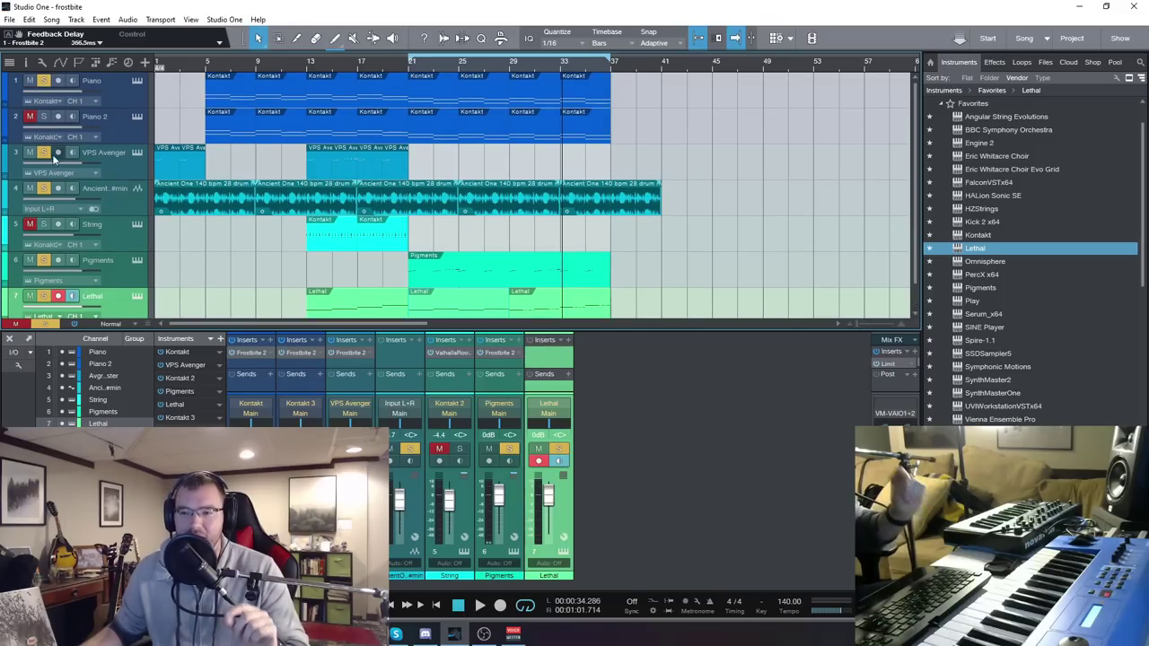
{"action": "left_click", "coordinate": [122, 208]}
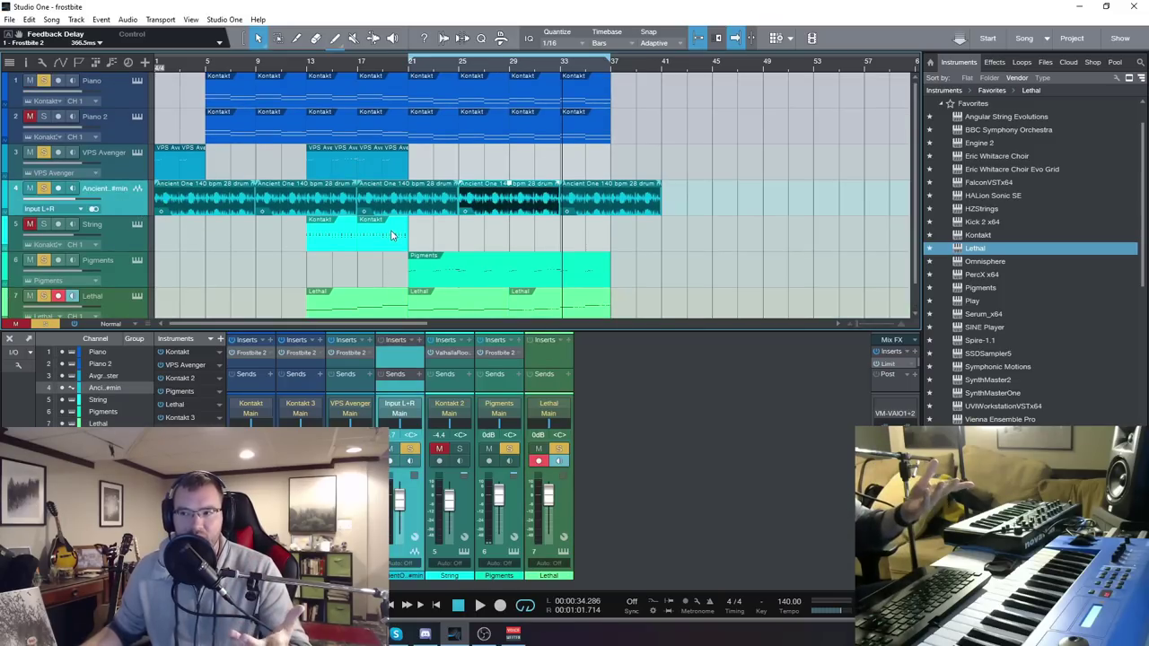
{"action": "left_click", "coordinate": [122, 163]}
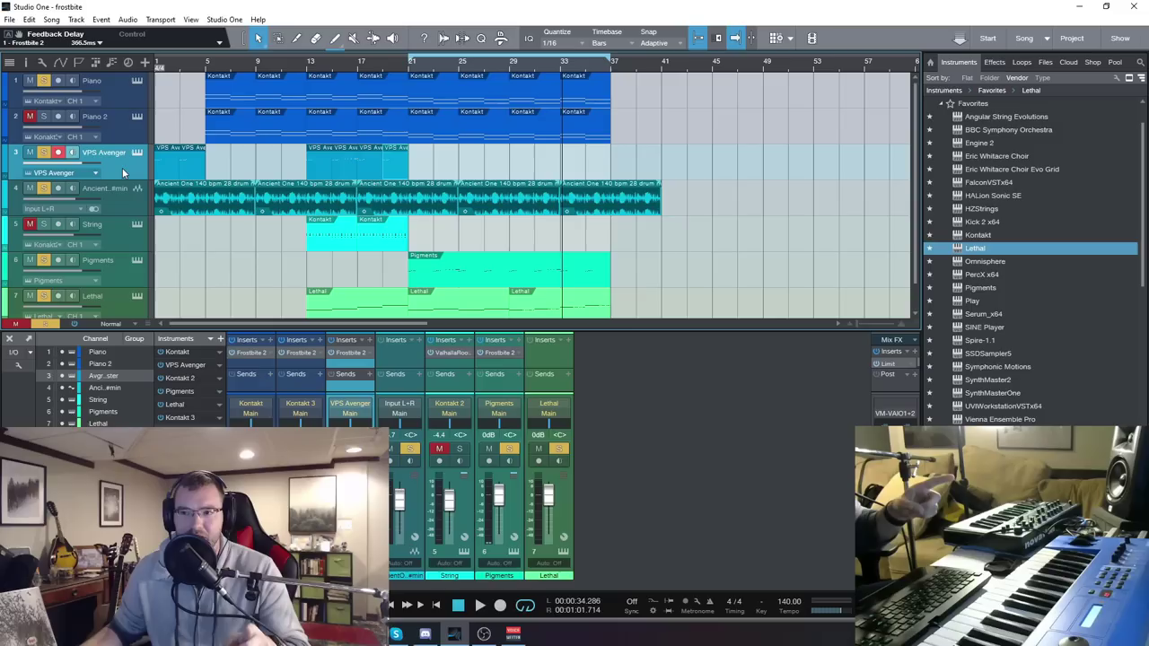
{"action": "left_click", "coordinate": [120, 130]}
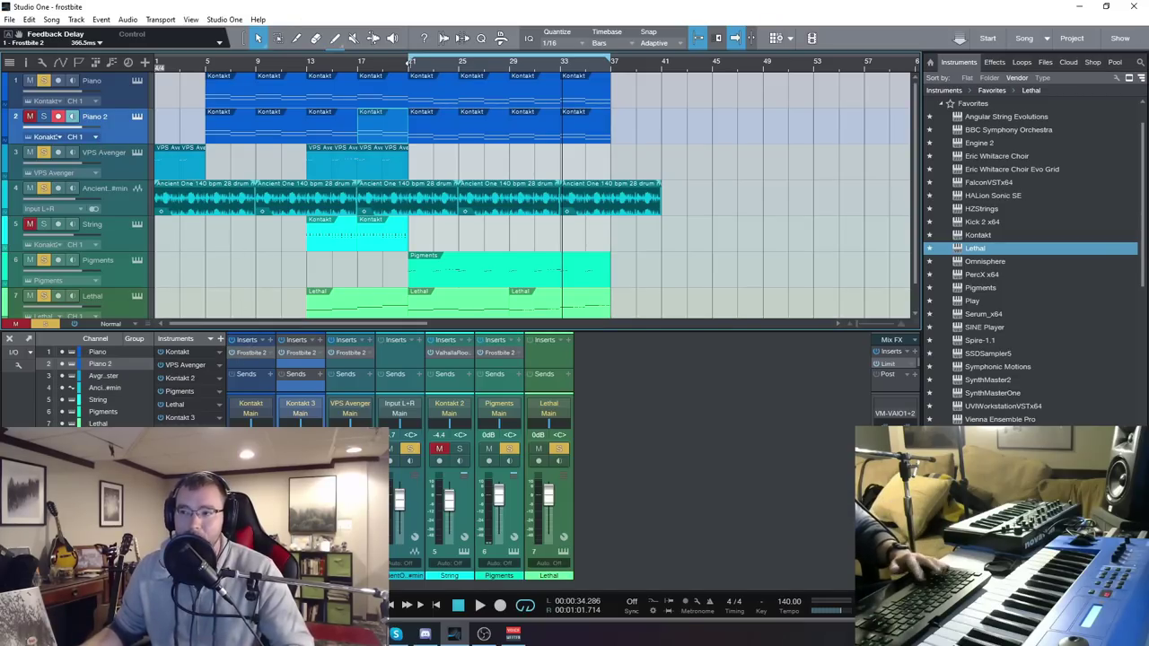
{"action": "key", "text": "Home"}
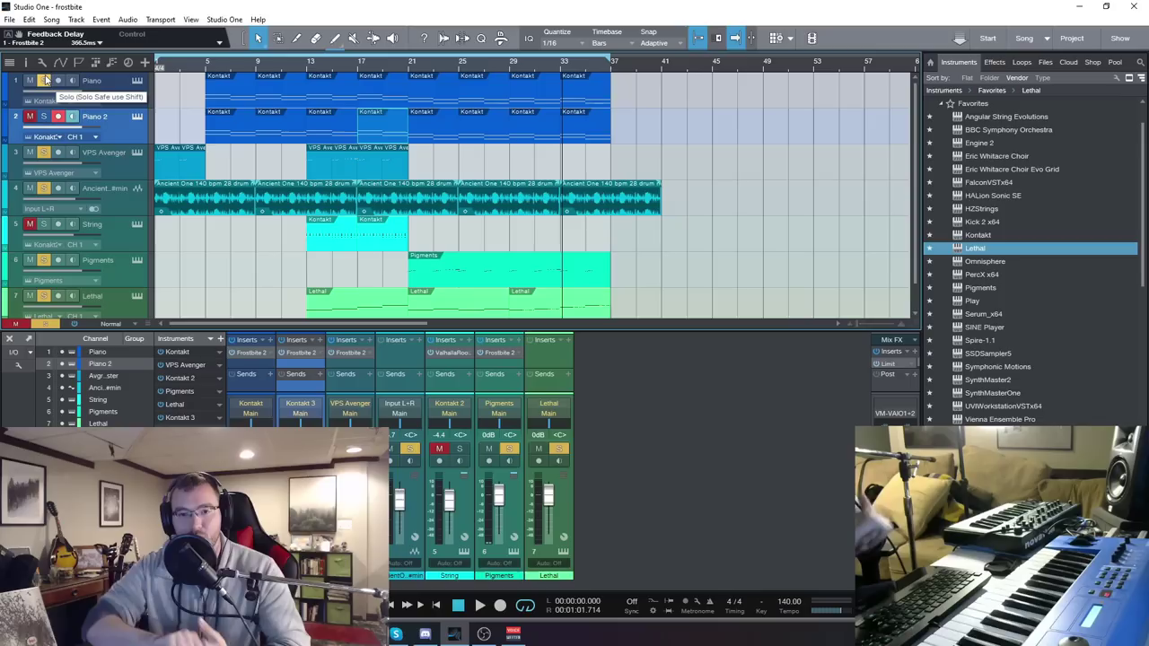